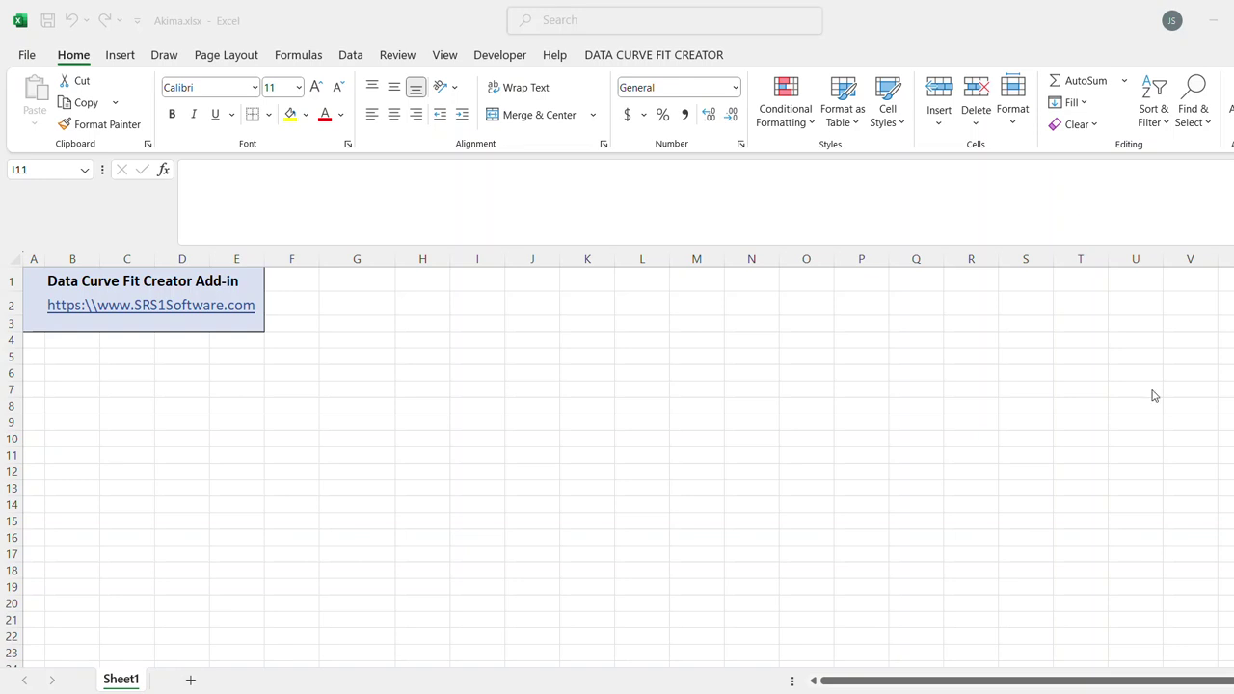
Title C6 'SourceData', add X and Y headers, and fill X values 1 to 10 in C8:C17.
{"action": "left_click", "coordinate": [133, 372]}
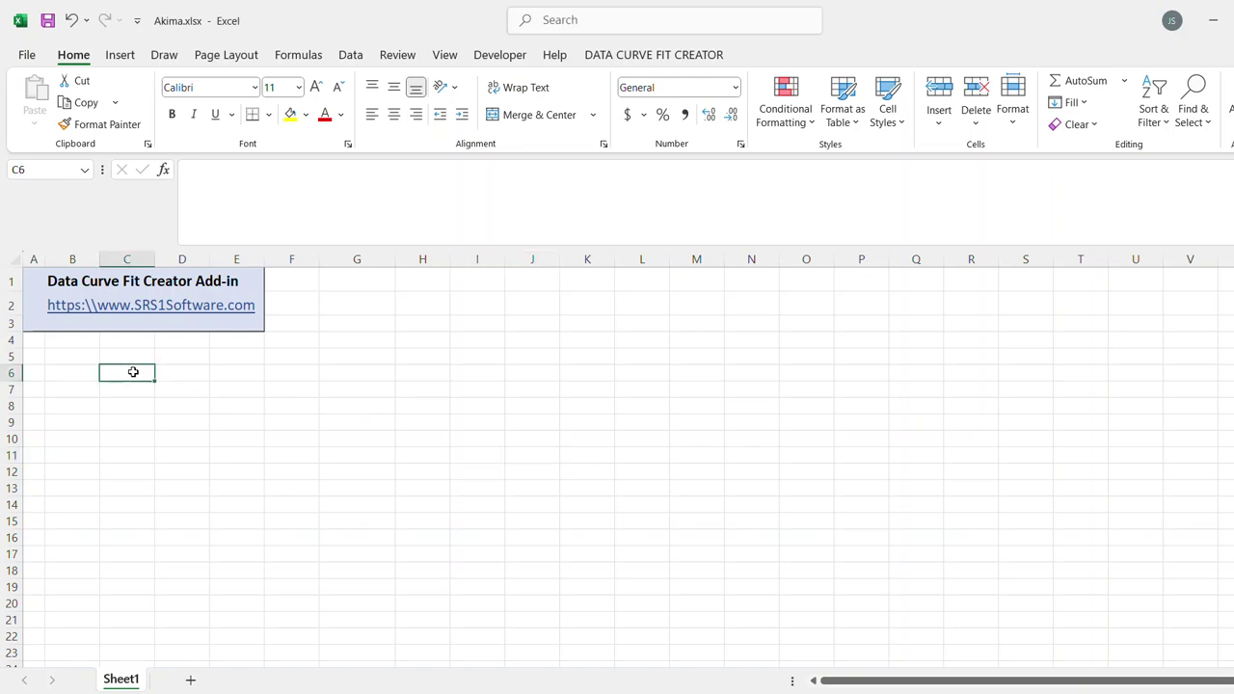
{"action": "type", "text": "S"}
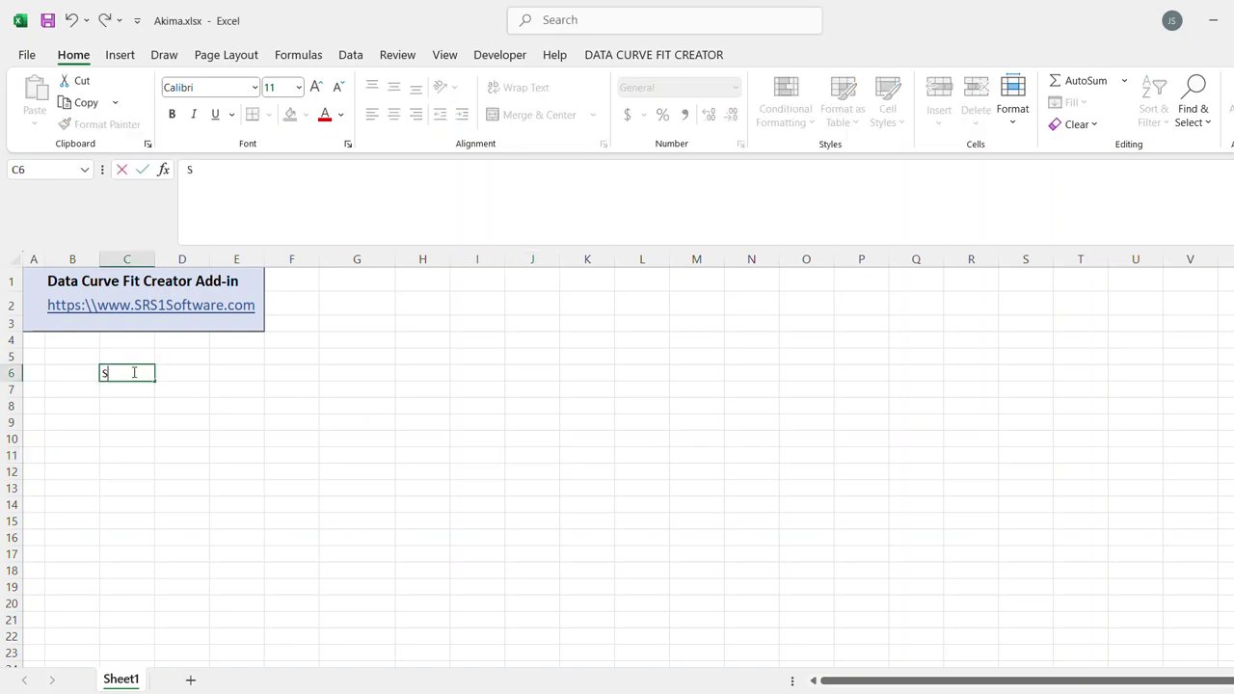
{"action": "type", "text": "ourceData"}
{"action": "key", "text": "Return"}
{"action": "type", "text": "X"}
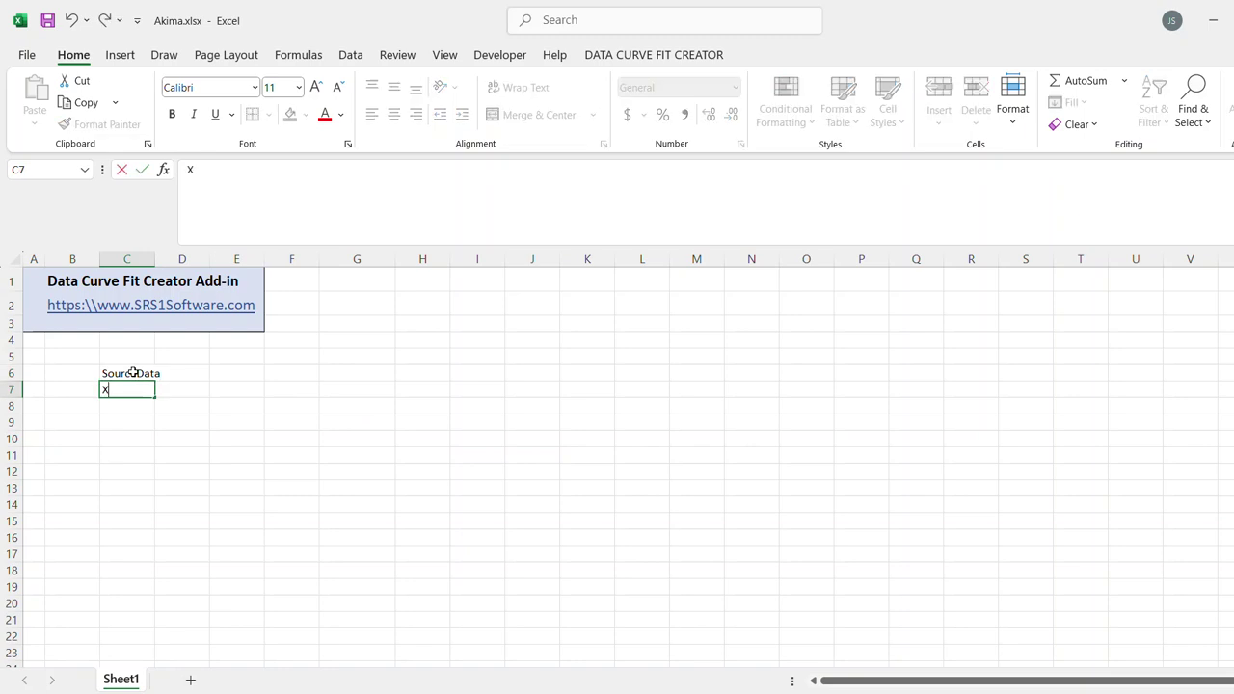
{"action": "key", "text": "Tab"}
{"action": "type", "text": "Y"}
{"action": "key", "text": "Return"}
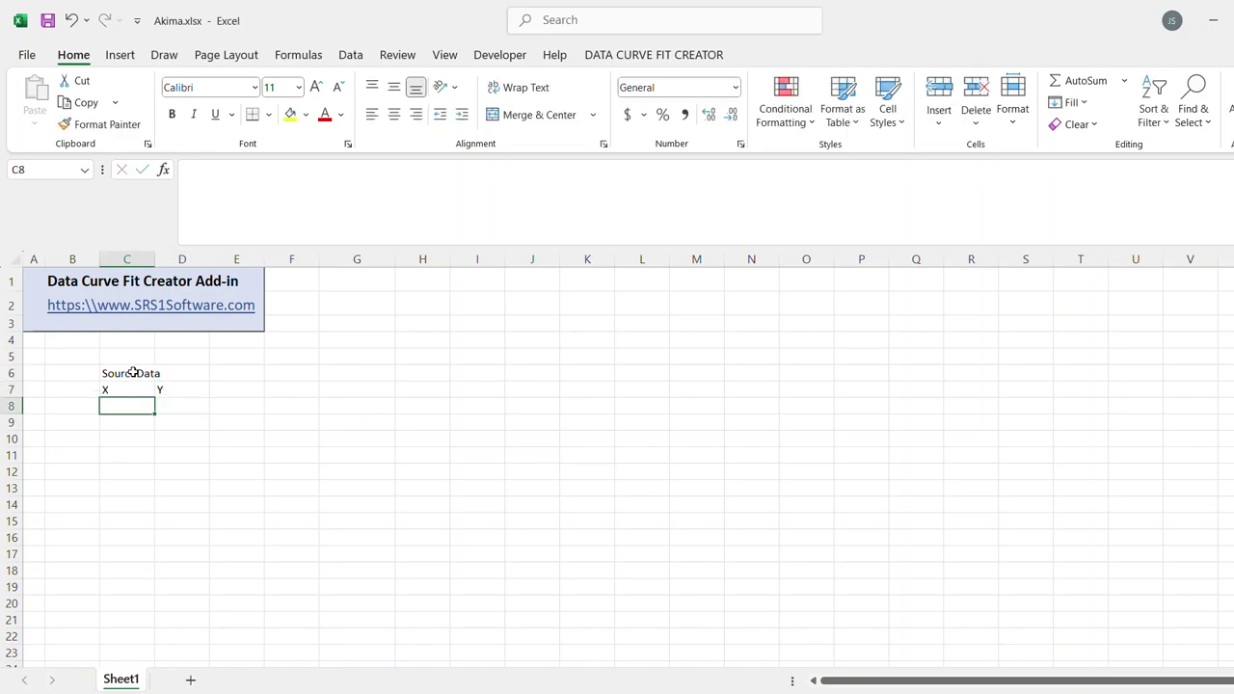
{"action": "type", "text": "1"}
{"action": "key", "text": "Return"}
{"action": "type", "text": "2"}
{"action": "key", "text": "Return"}
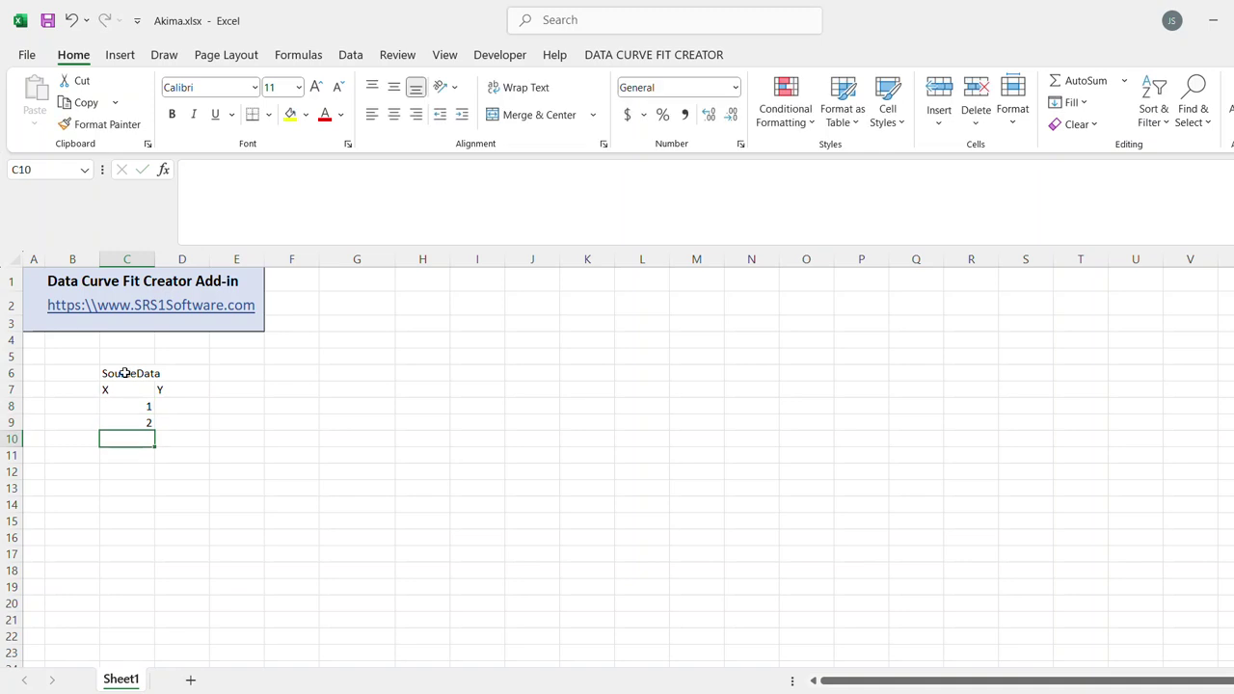
{"action": "left_click_drag", "start_coordinate": [103, 400], "coordinate": [154, 561]}
Enter the squaring formula =C8^2 in D8 and fill it down to D17.
{"action": "left_click", "coordinate": [175, 406]}
{"action": "type", "text": "="}
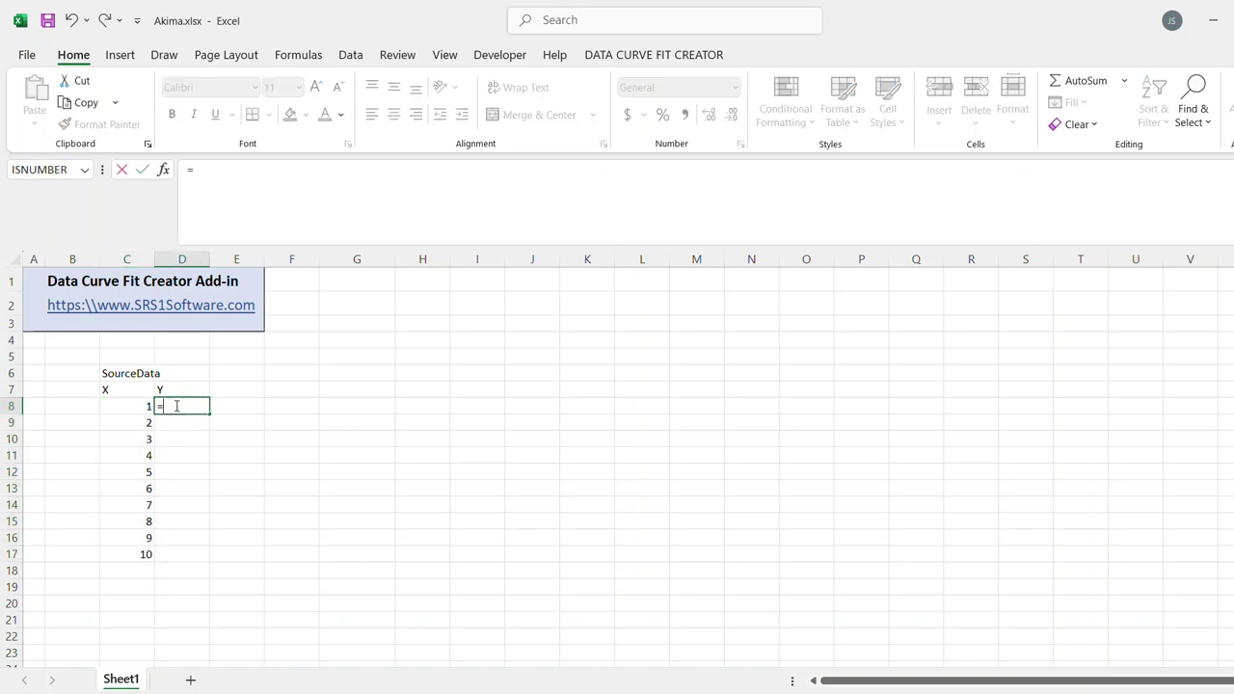
{"action": "key", "text": "Left"}
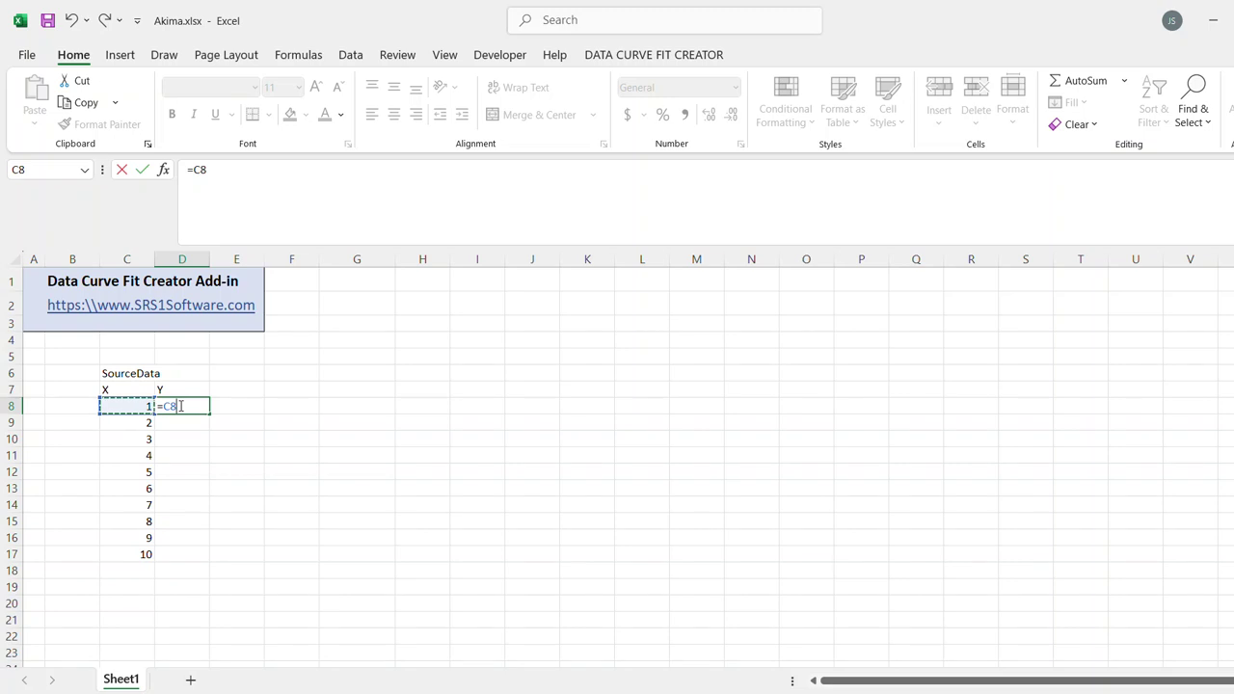
{"action": "type", "text": "^2"}
{"action": "key", "text": "Return"}
{"action": "left_click_drag", "start_coordinate": [182, 407], "coordinate": [170, 548]}
{"action": "key", "text": "ctrl+d"}
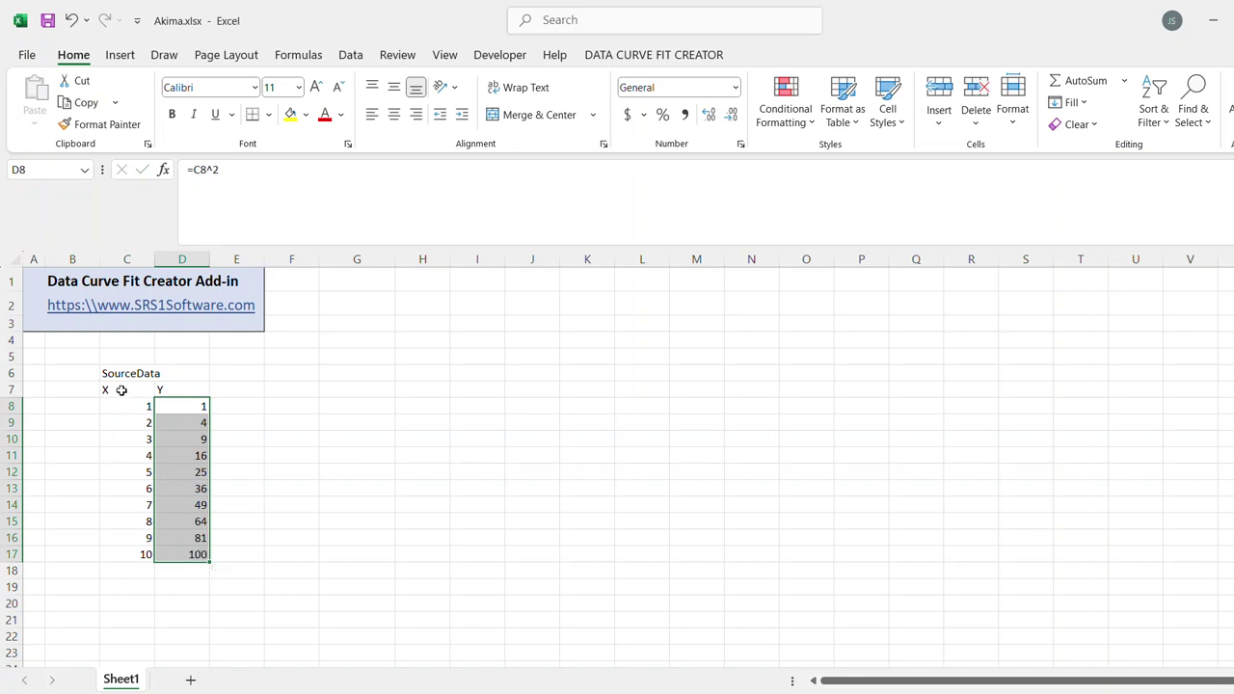
Middle-align and centre the whole X/Y table C7:D17.
{"action": "left_click_drag", "start_coordinate": [121, 390], "coordinate": [173, 550]}
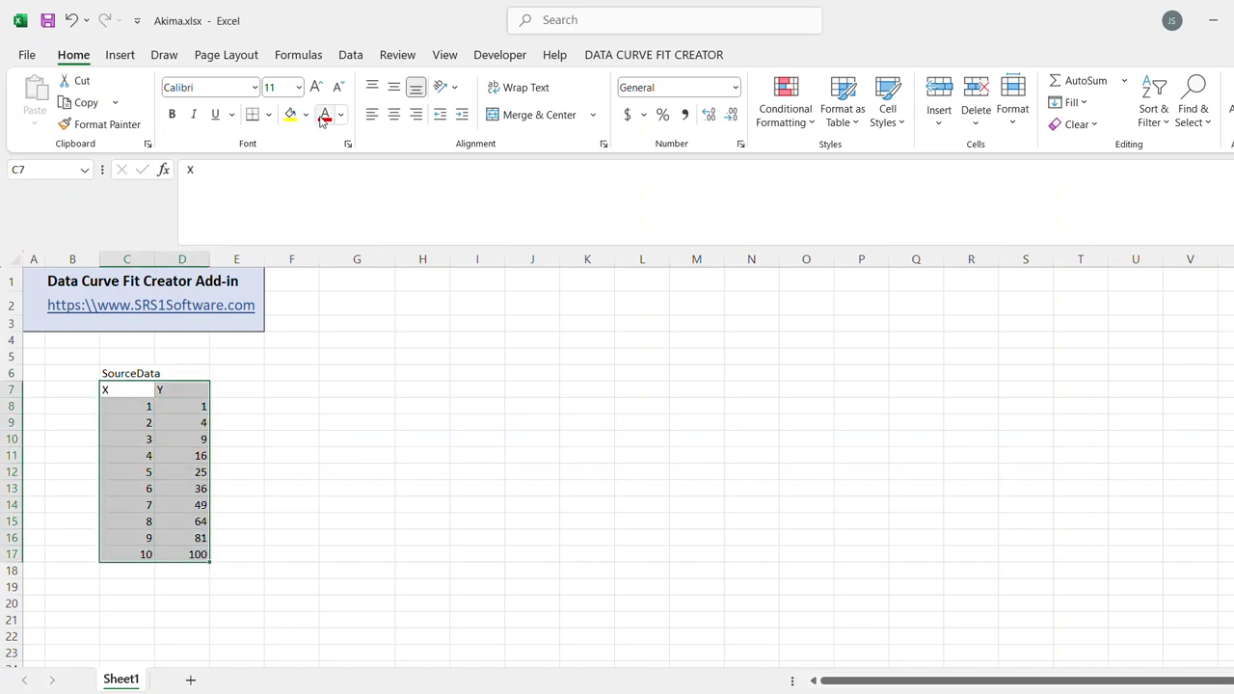
{"action": "left_click", "coordinate": [393, 87]}
{"action": "left_click", "coordinate": [393, 114]}
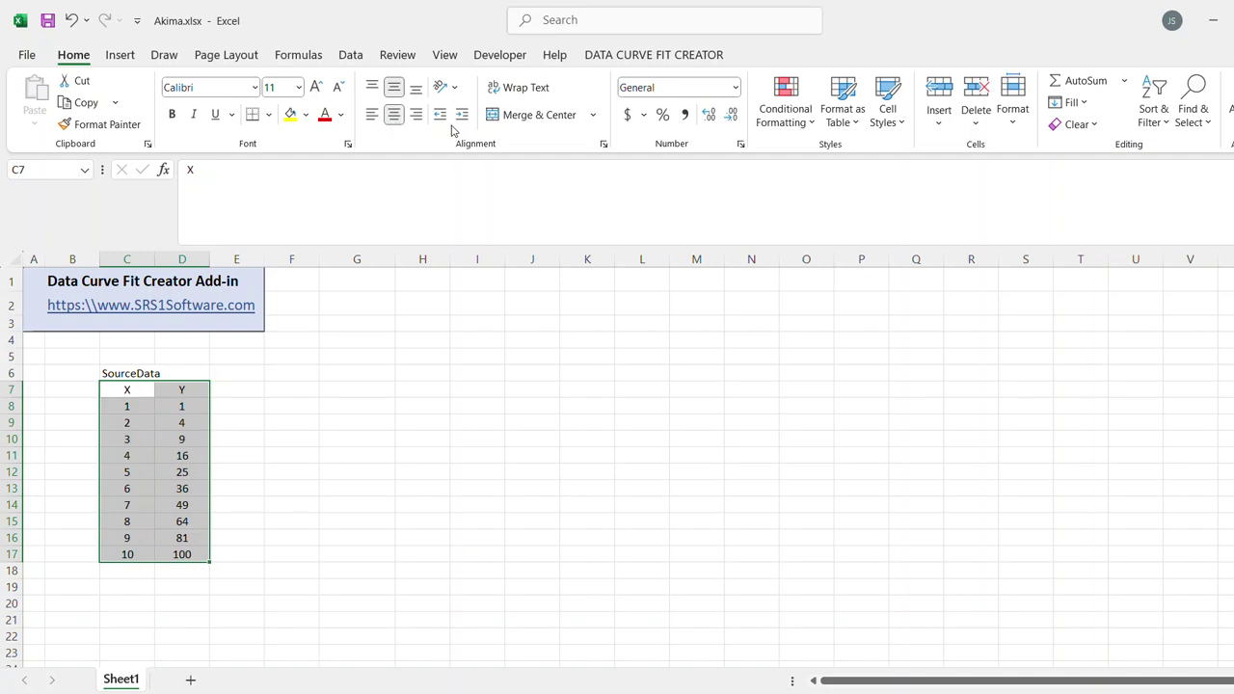
Insert a marker-only scatter chart of the source data and place it beside the table.
{"action": "left_click", "coordinate": [120, 54]}
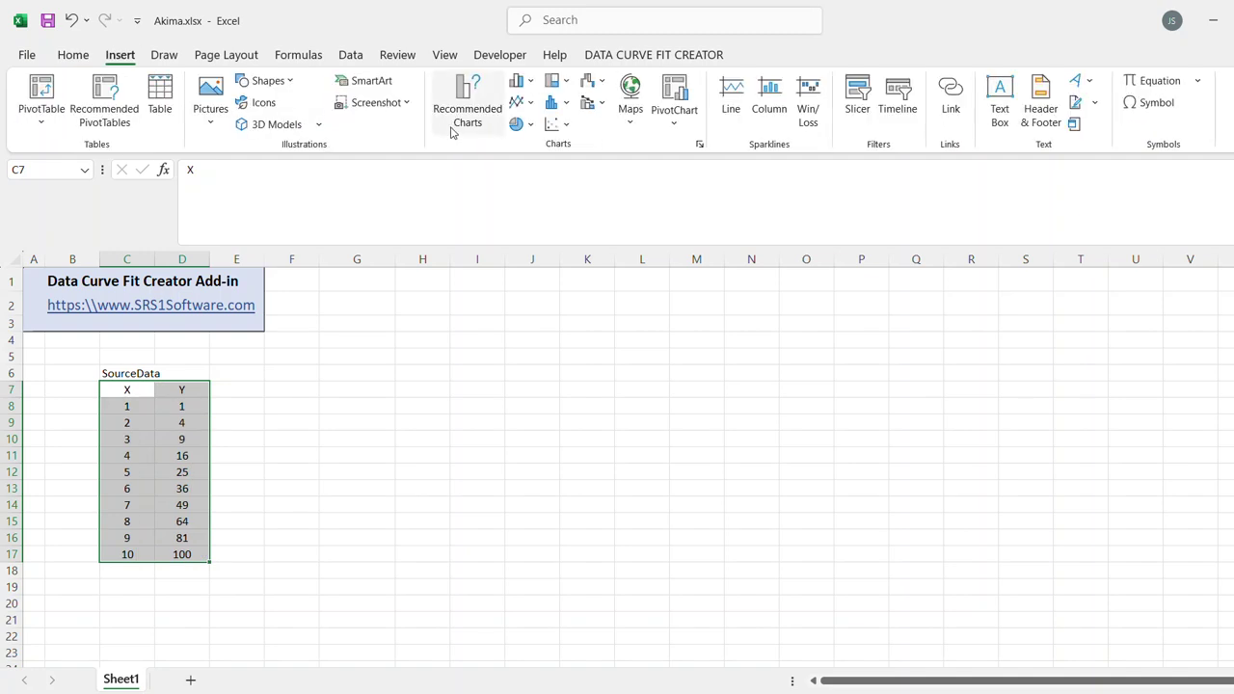
{"action": "left_click", "coordinate": [555, 125]}
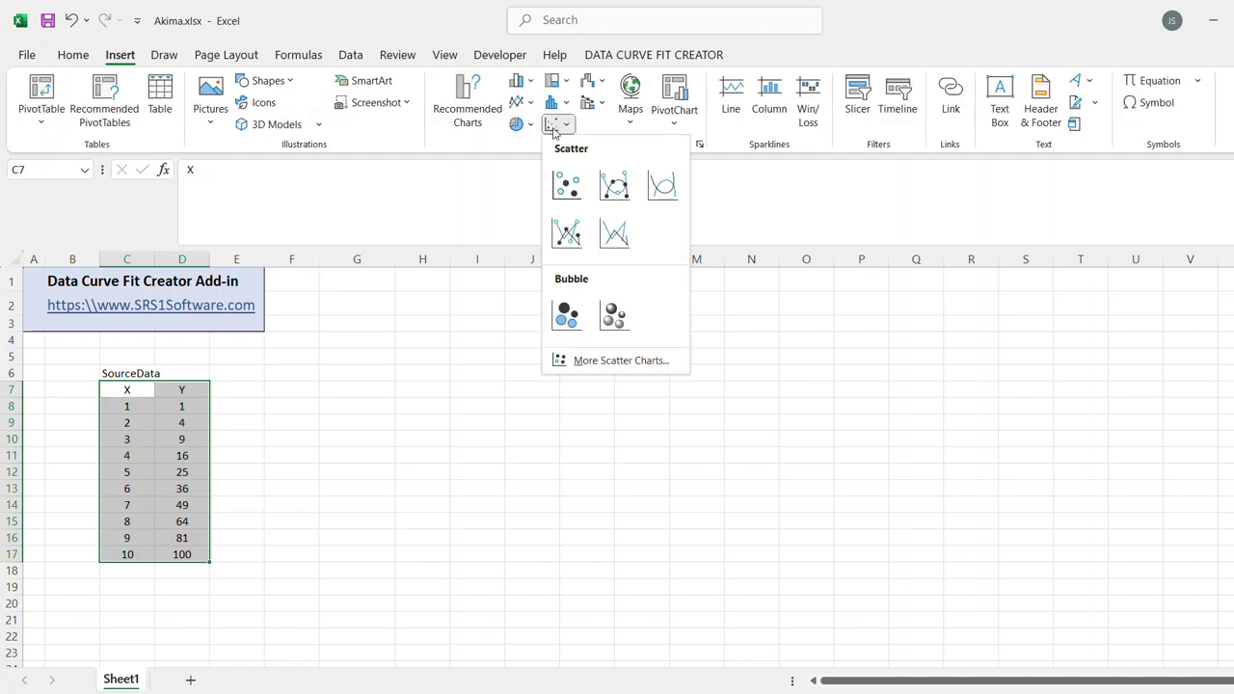
{"action": "left_click", "coordinate": [566, 185]}
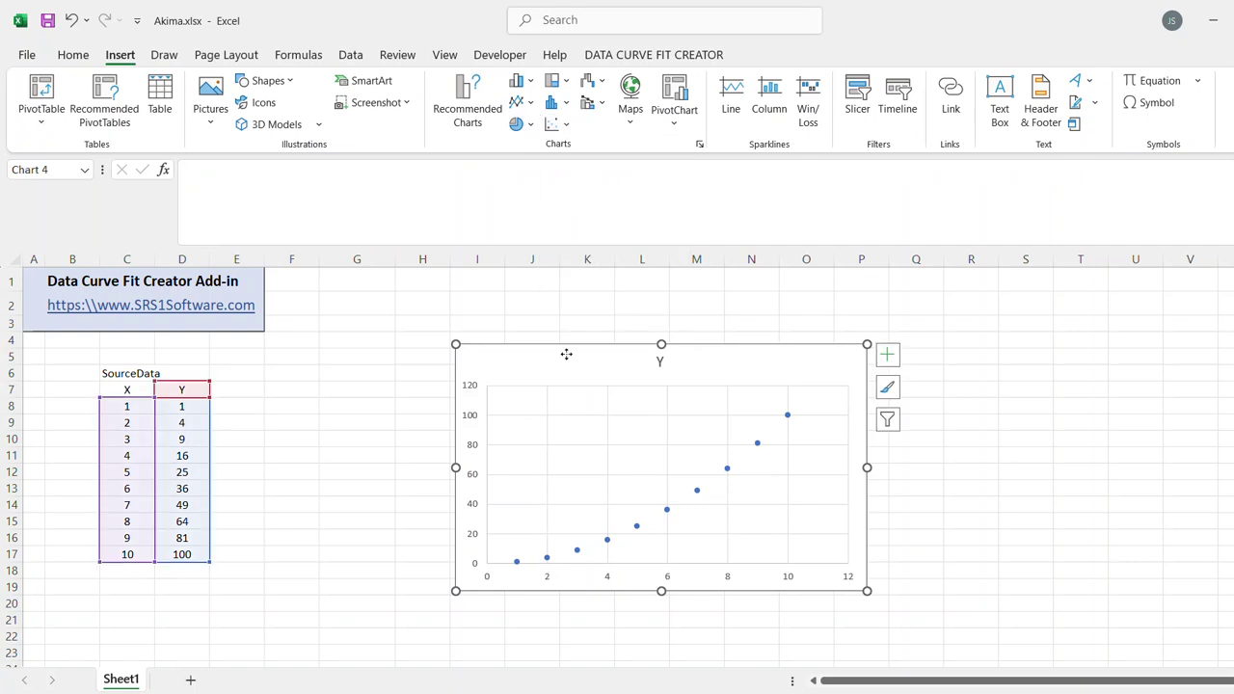
{"action": "left_click_drag", "start_coordinate": [566, 354], "coordinate": [510, 370]}
{"action": "left_click", "coordinate": [289, 405]}
Rename the Y header in D7 to 'Source' and shift the chart further right.
{"action": "left_click", "coordinate": [198, 391]}
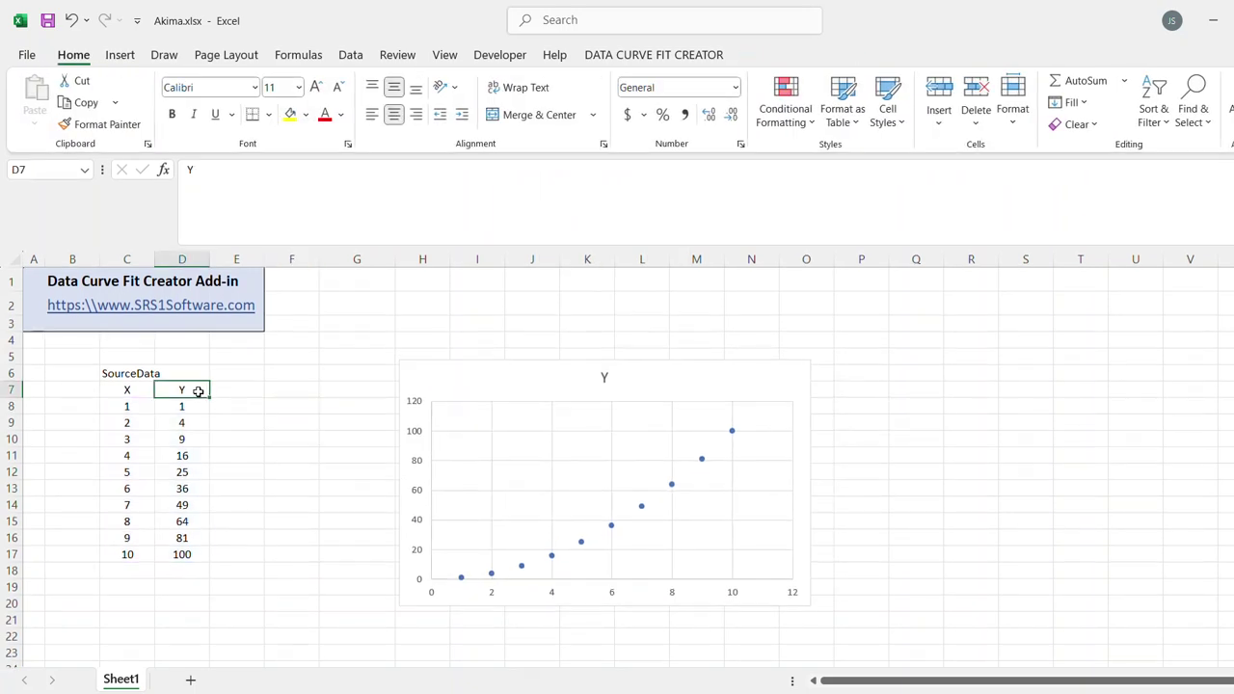
{"action": "type", "text": "Source"}
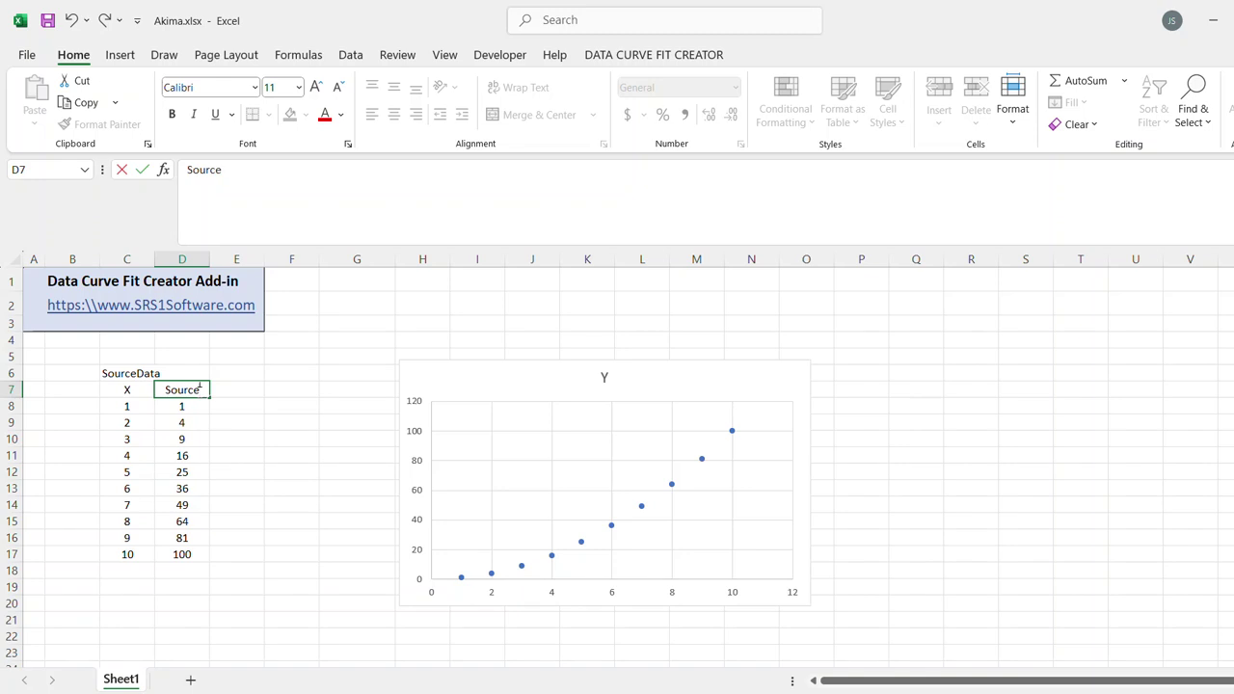
{"action": "key", "text": "Return"}
{"action": "left_click_drag", "start_coordinate": [451, 382], "coordinate": [565, 378]}
{"action": "left_click", "coordinate": [306, 377]}
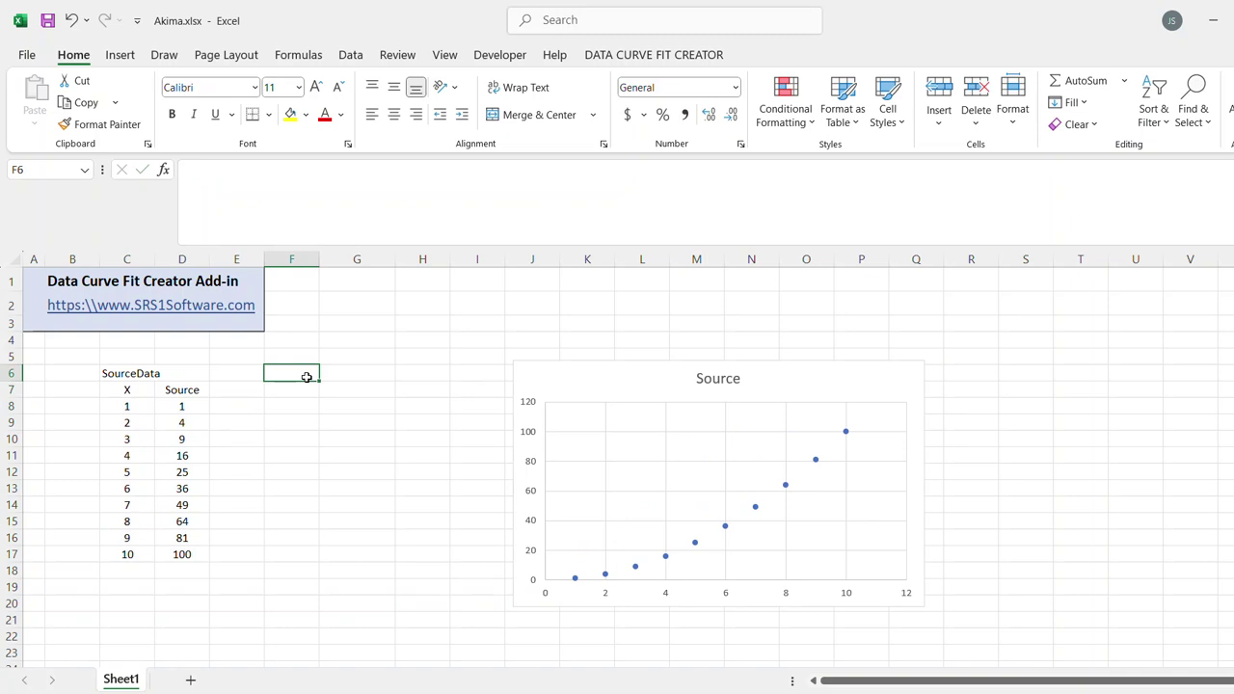
Add a 'Spline Interpolation' heading in F6 with an X column running from 0 in 0.1 steps to F118.
{"action": "type", "text": "Spline Inter"}
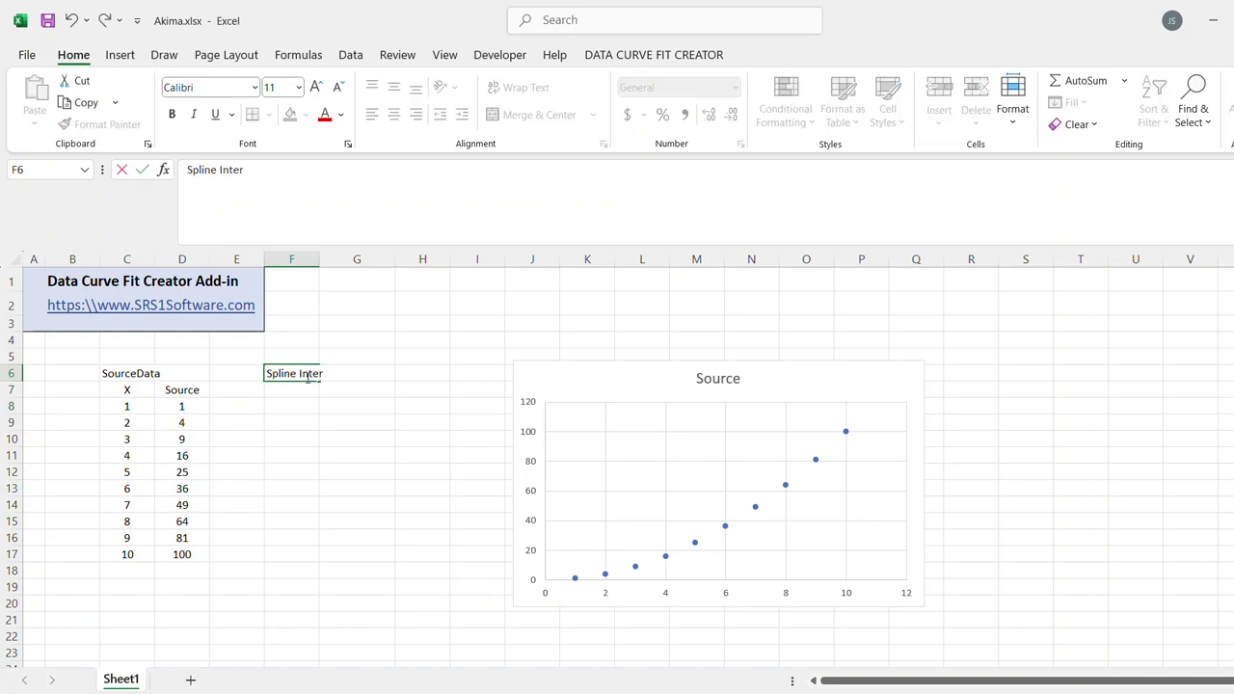
{"action": "type", "text": "polation"}
{"action": "key", "text": "Return"}
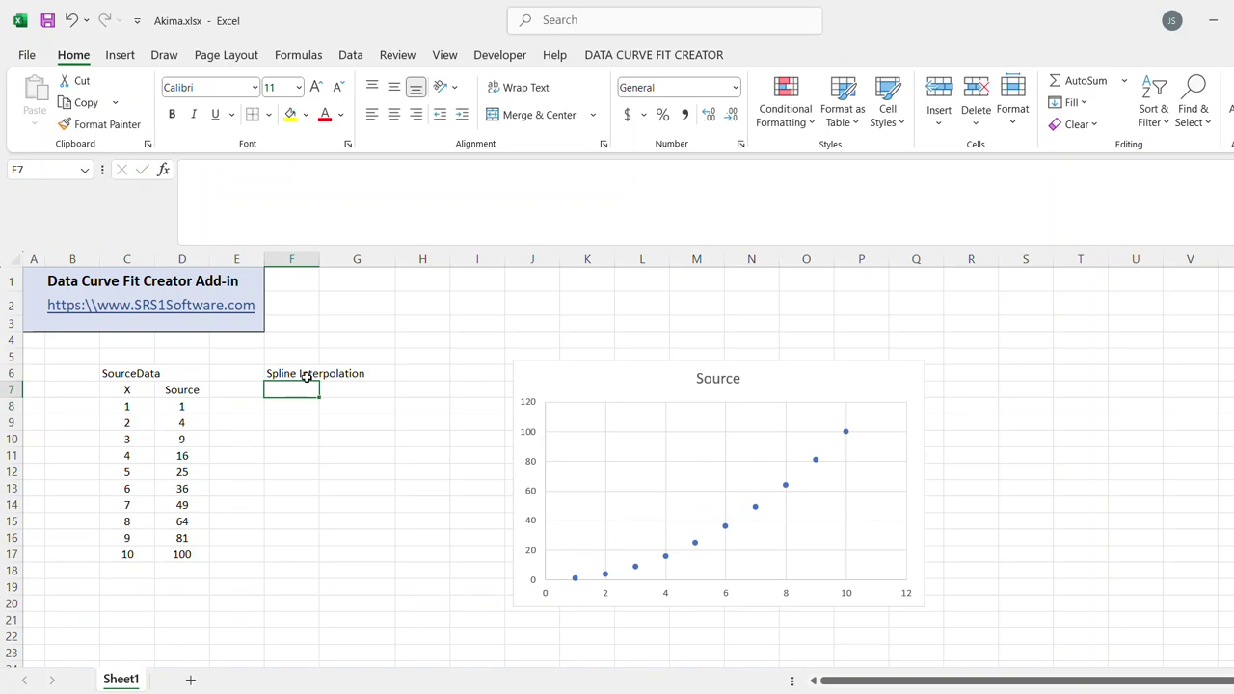
{"action": "type", "text": "X"}
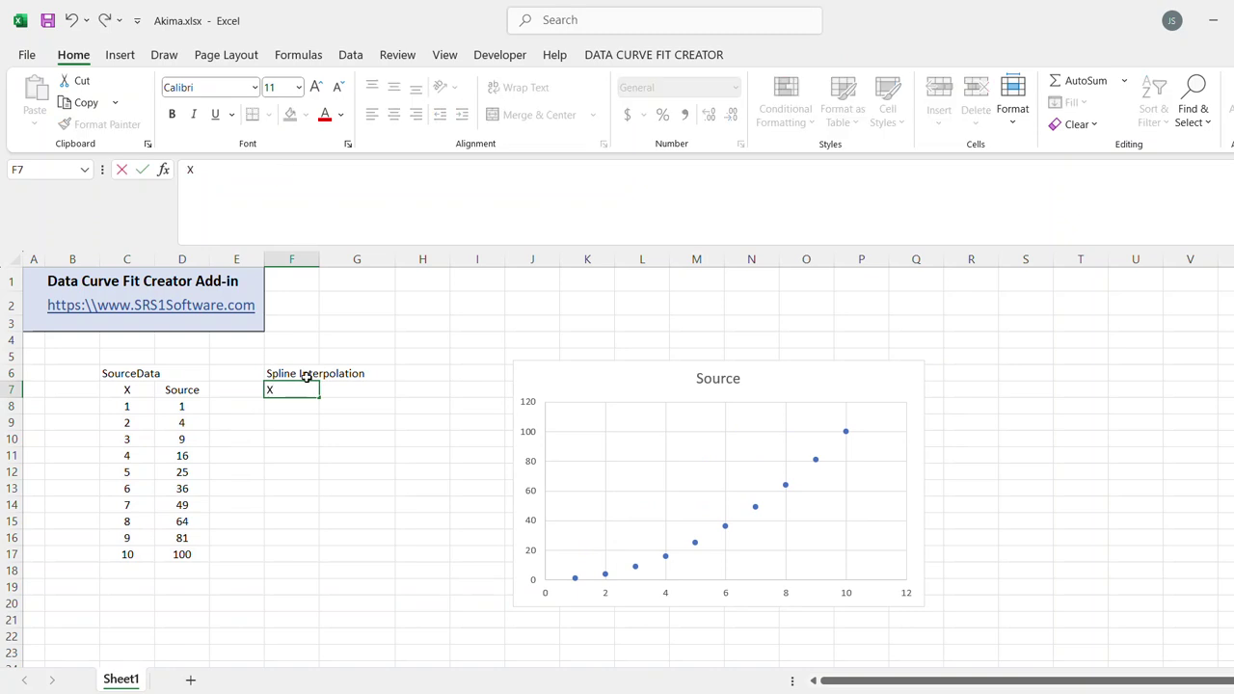
{"action": "key", "text": "Return"}
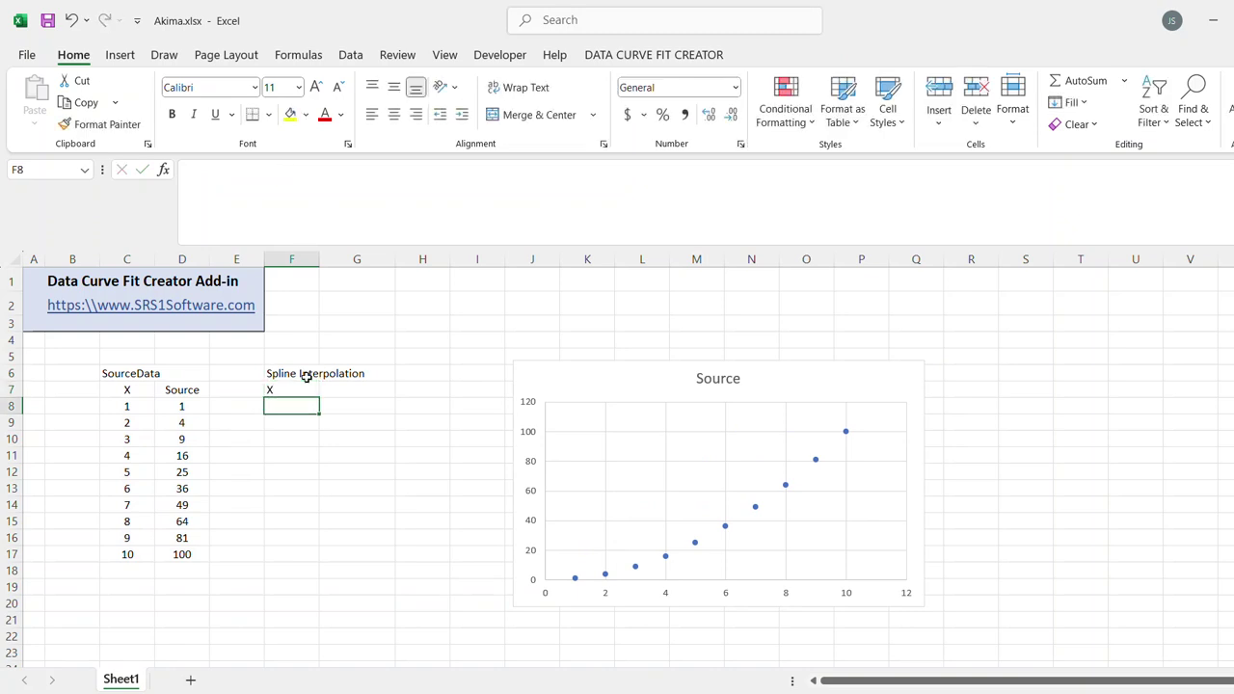
{"action": "type", "text": "0"}
{"action": "key", "text": "Return"}
{"action": "type", "text": "0."}
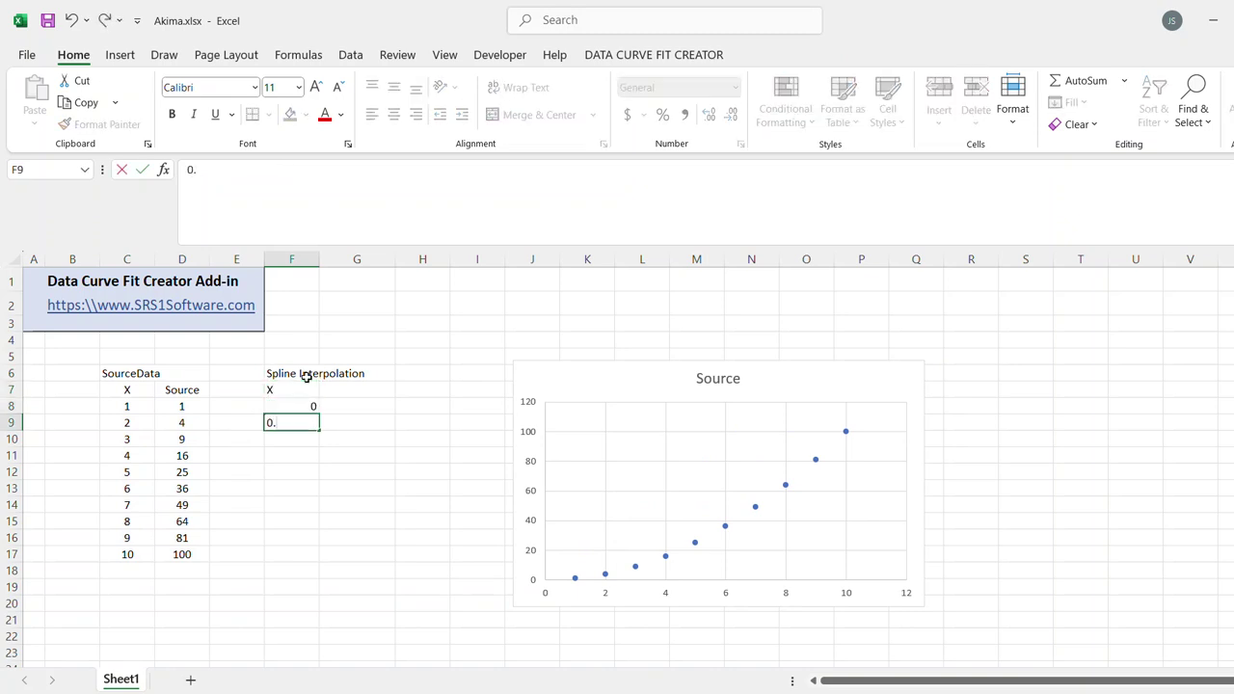
{"action": "type", "text": "1"}
{"action": "key", "text": "Return"}
{"action": "mouse_move", "coordinate": [303, 408]}
{"action": "left_mouse_down"}
{"action": "mouse_move", "coordinate": [301, 669]}
{"action": "mouse_move", "coordinate": [325, 589]}
{"action": "mouse_move", "coordinate": [321, 642]}
{"action": "left_mouse_up"}
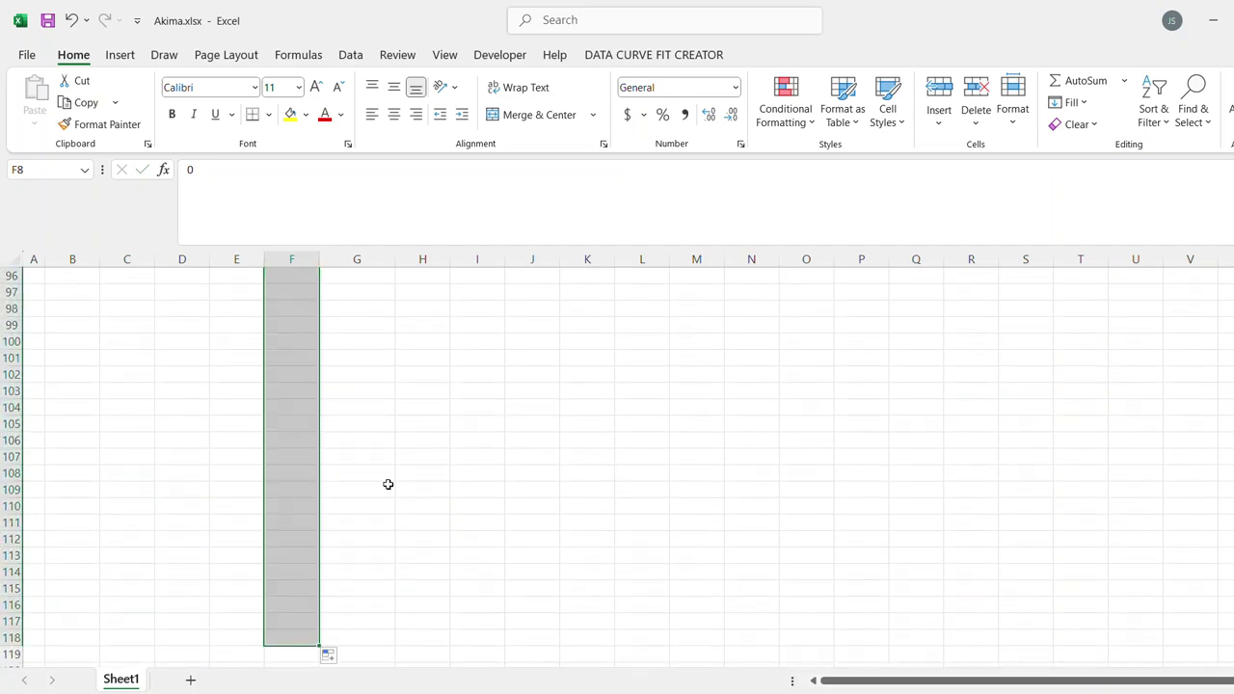
{"action": "scroll", "coordinate": [402, 444], "scroll_direction": "up", "scroll_amount": 20}
{"action": "scroll", "coordinate": [403, 444], "scroll_direction": "up", "scroll_amount": 12}
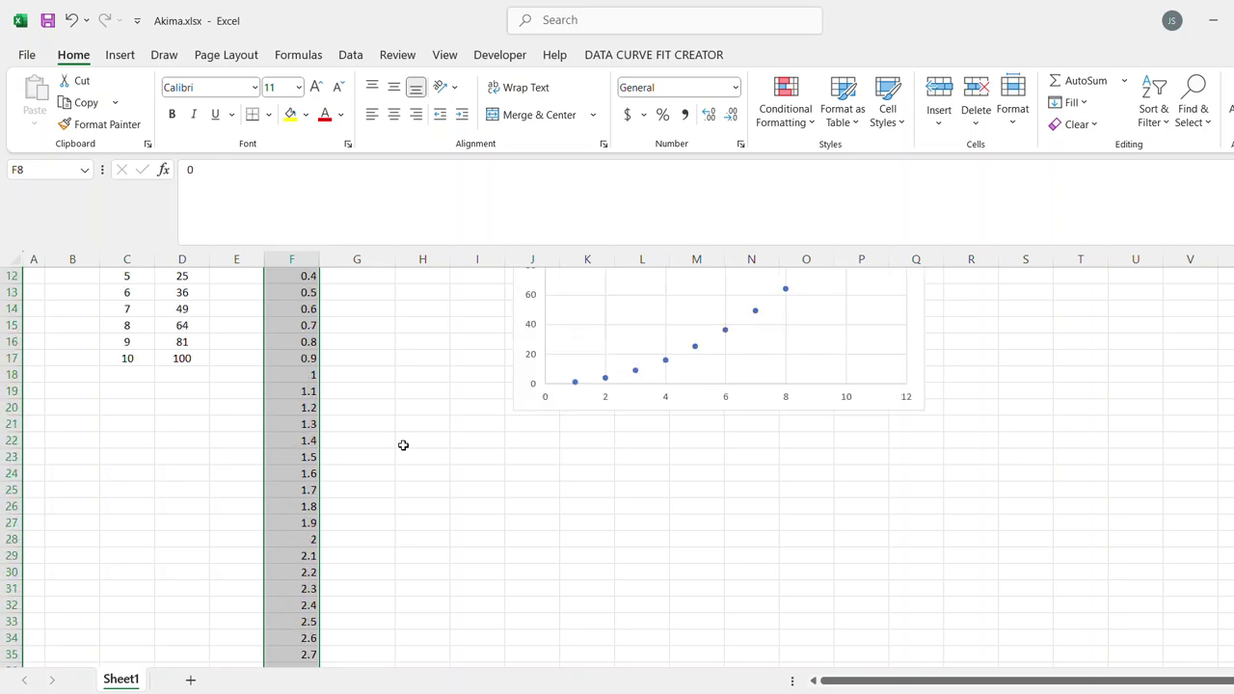
Add the CubicSpline header in G7, then switch from the Data Curve Fit Creator ribbon back to Home.
{"action": "left_click", "coordinate": [358, 387]}
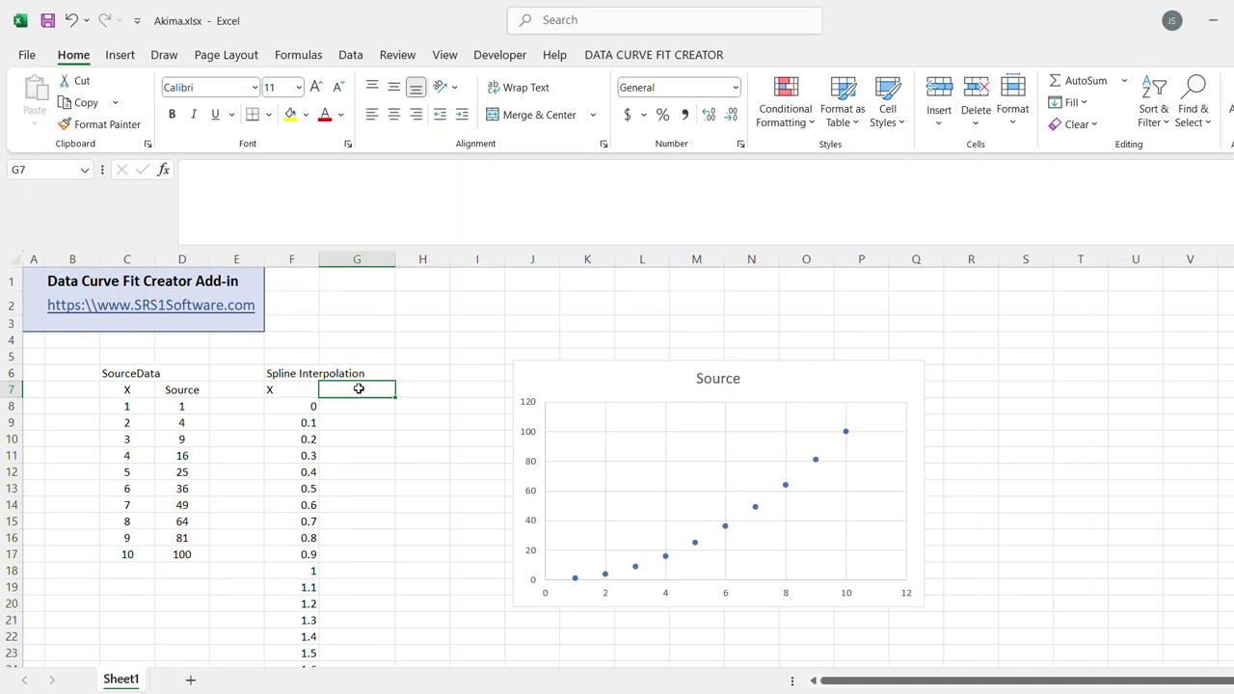
{"action": "type", "text": "C"}
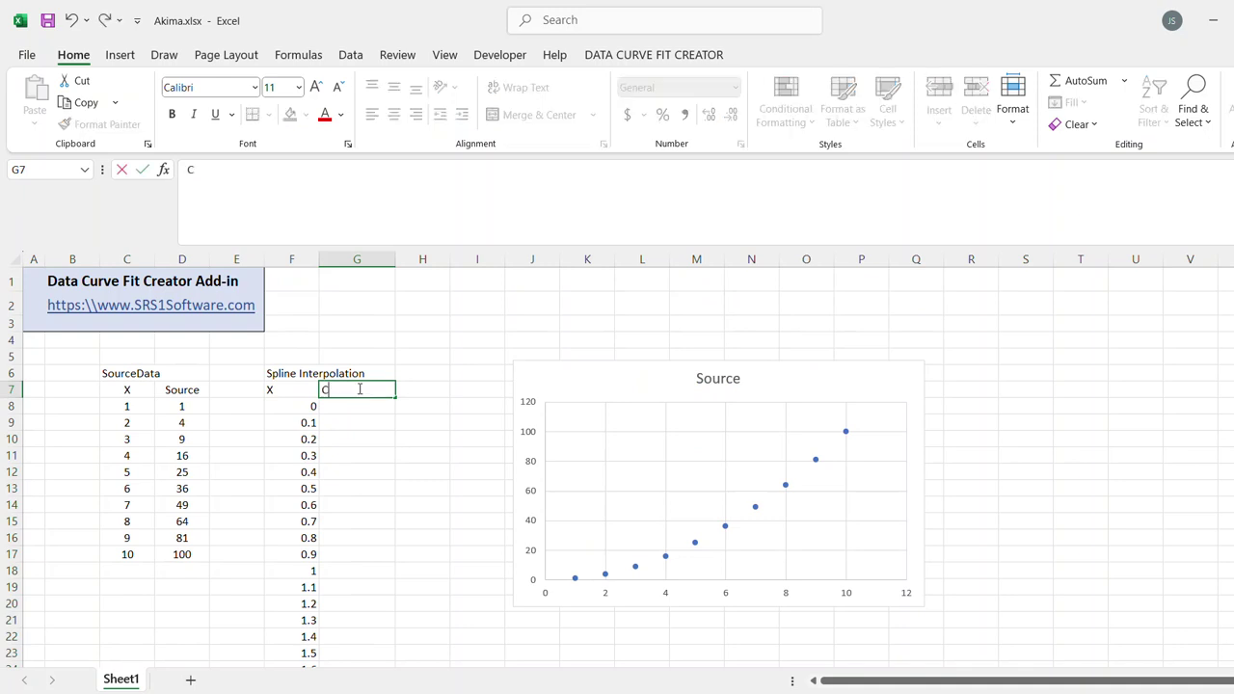
{"action": "type", "text": "ubicSpline"}
{"action": "key", "text": "Return"}
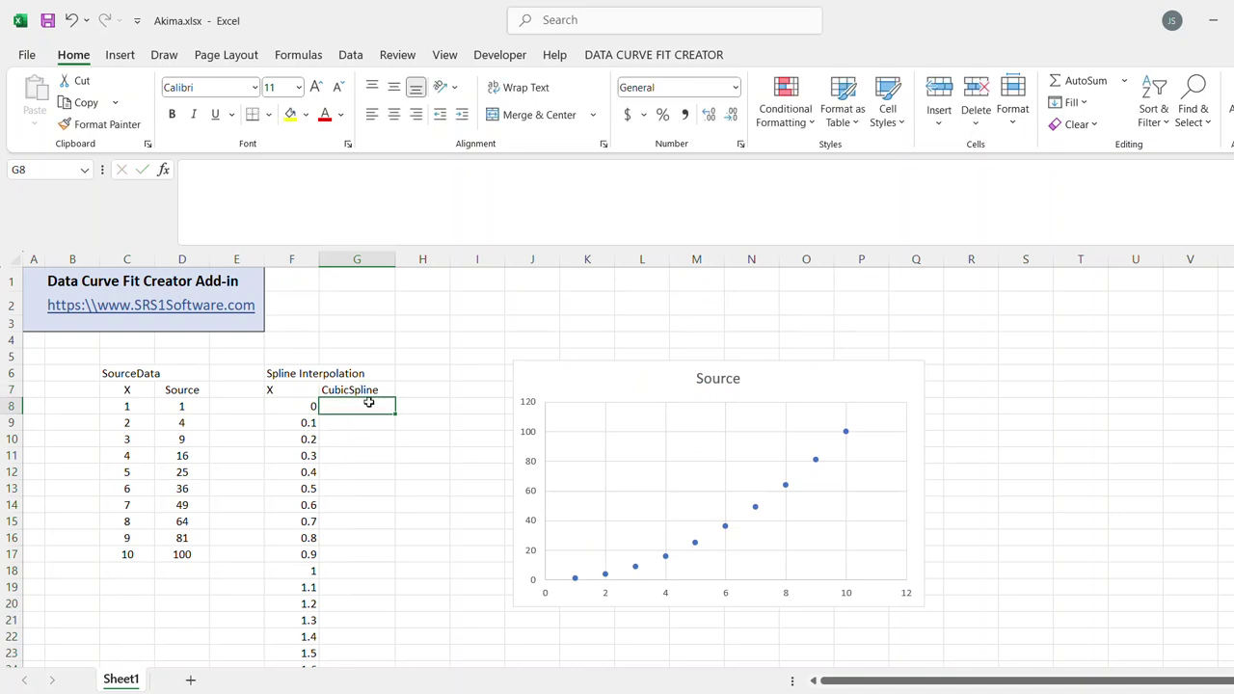
{"action": "left_click", "coordinate": [651, 56]}
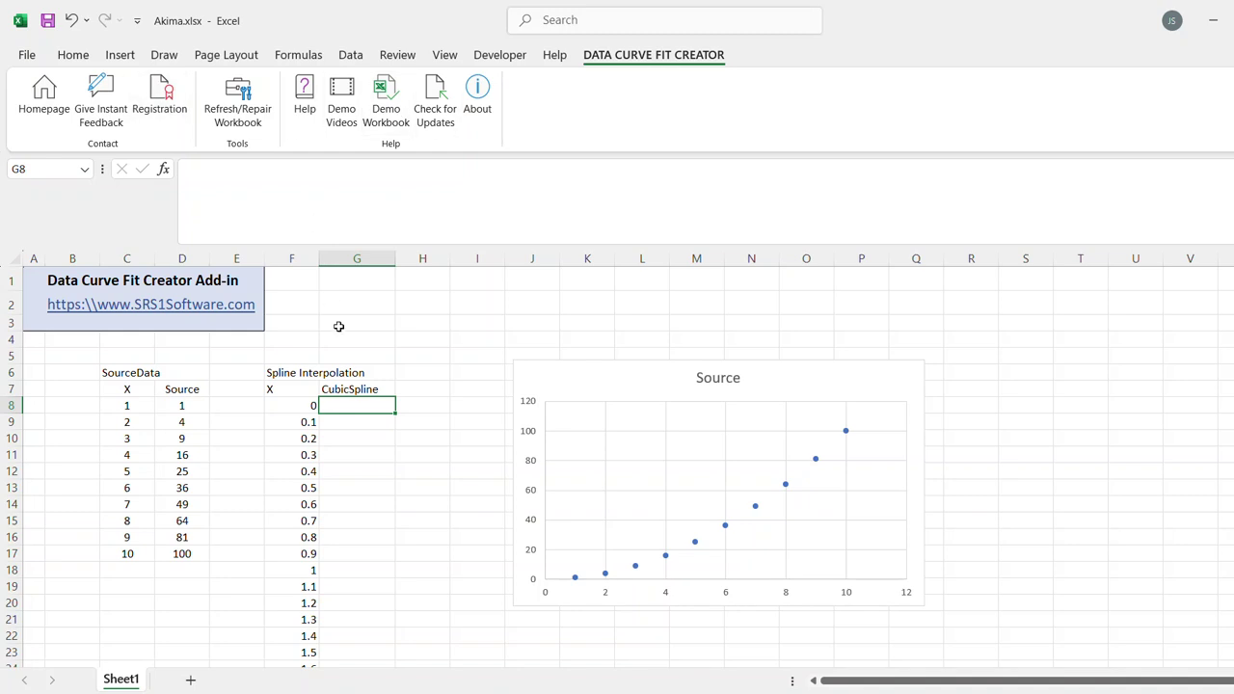
{"action": "left_click", "coordinate": [76, 53]}
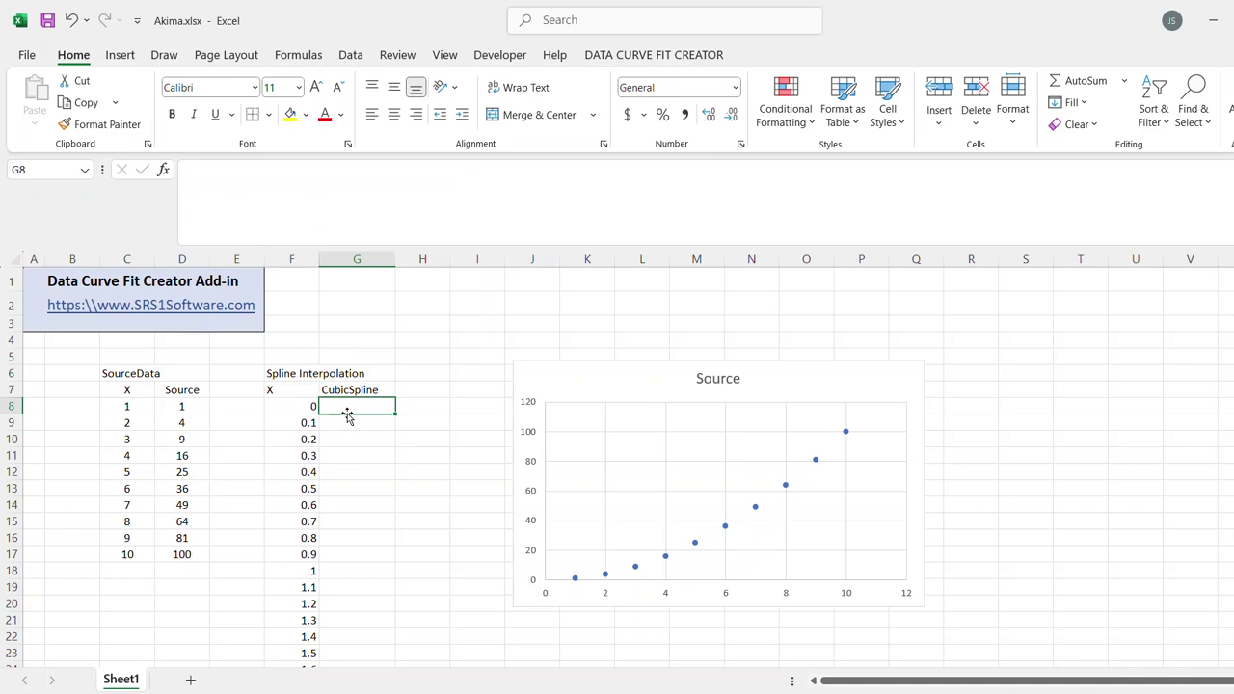
Start a formula in G8 and pick the CubicSpline function from Insert Function.
{"action": "type", "text": "="}
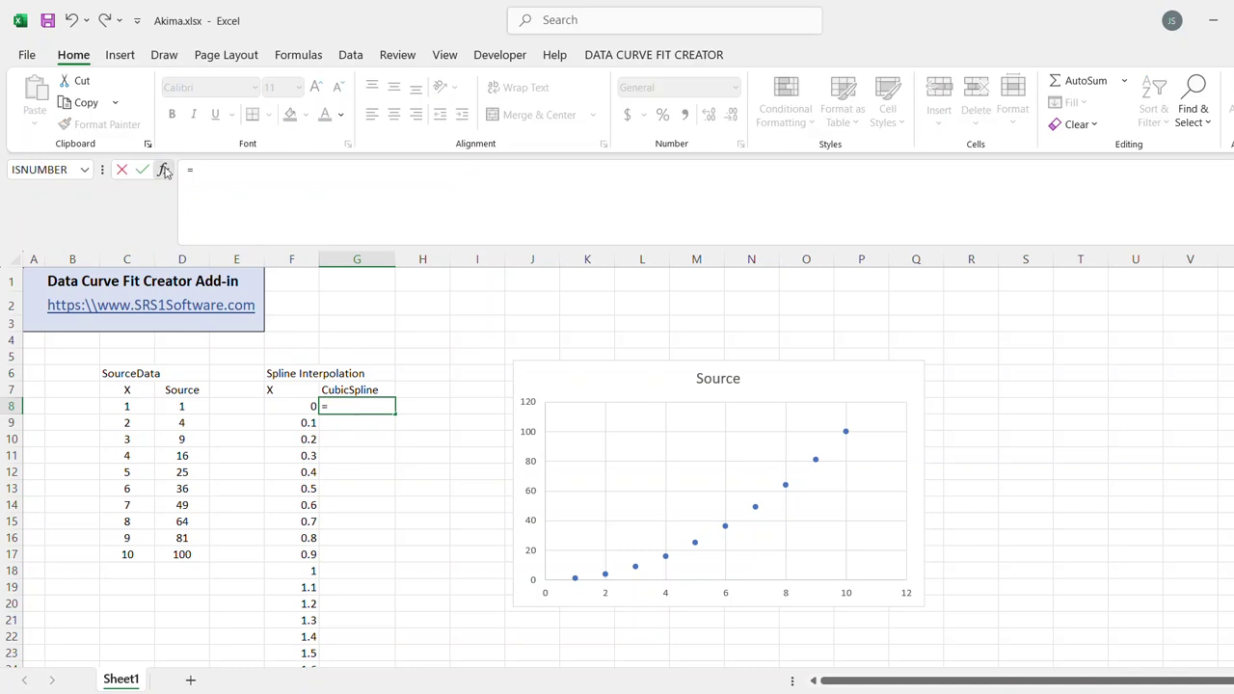
{"action": "left_click", "coordinate": [164, 171]}
{"action": "left_click_drag", "start_coordinate": [785, 231], "coordinate": [676, 231]}
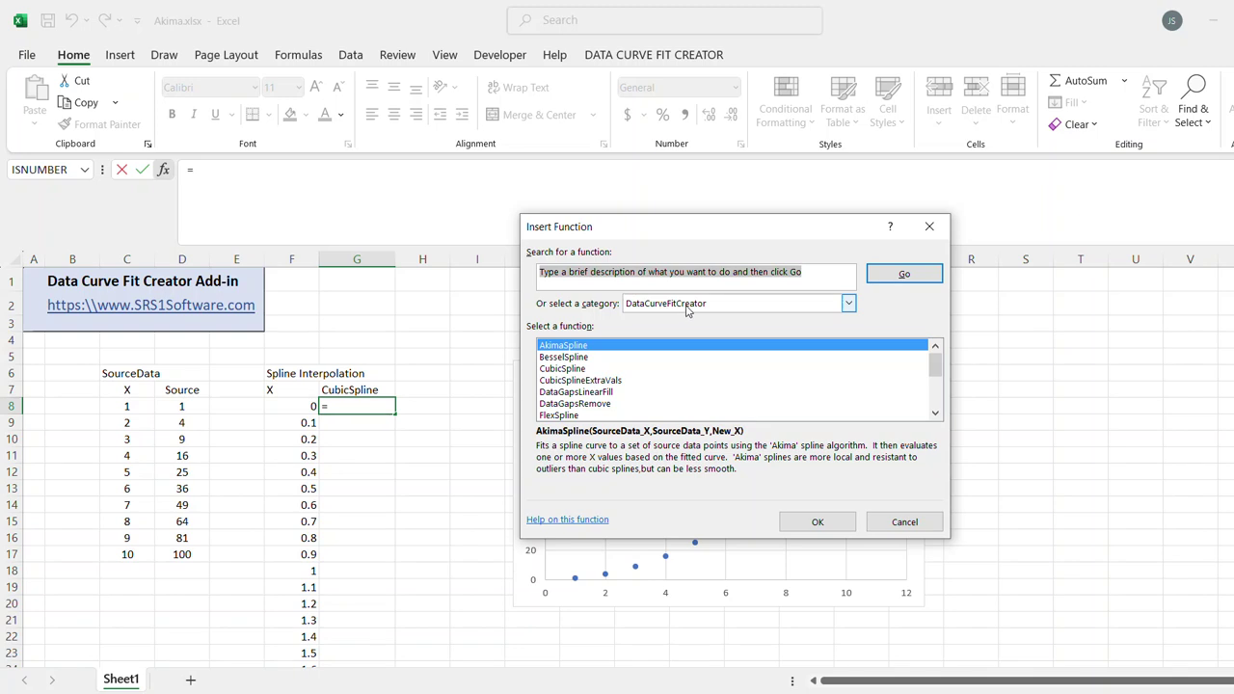
{"action": "left_click", "coordinate": [575, 369]}
{"action": "left_click", "coordinate": [814, 521]}
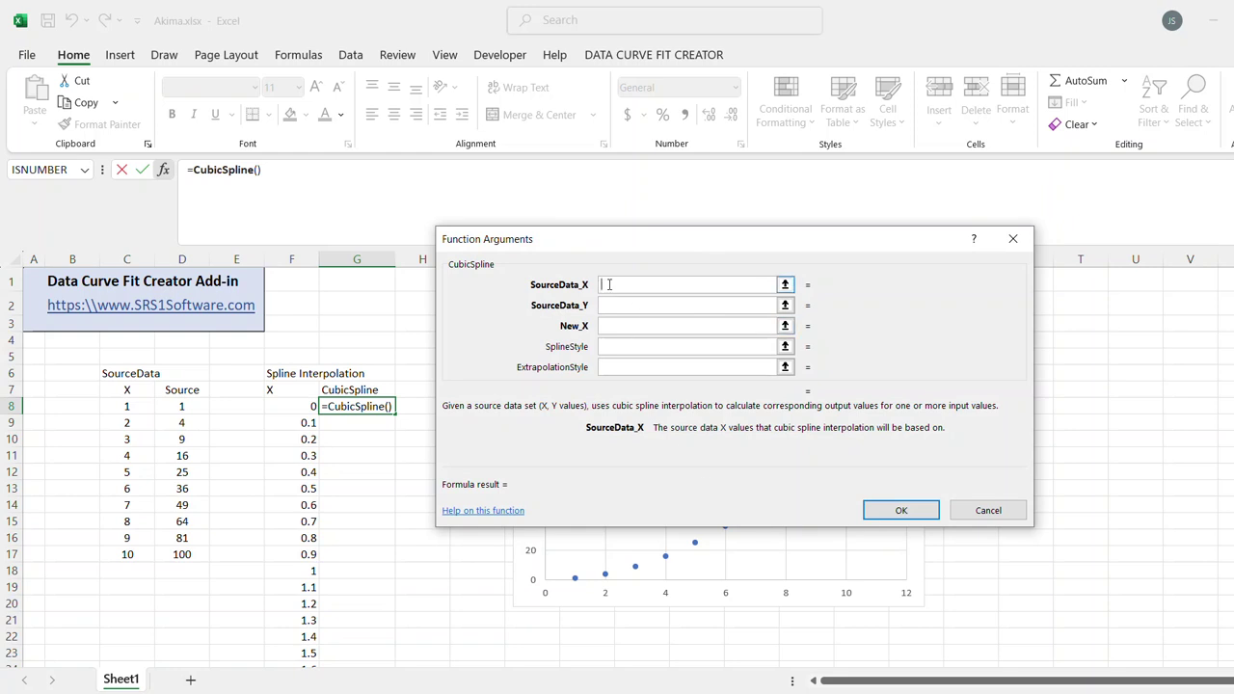
Set CubicSpline arguments $C$8:$C$17, $D$8:$D$17 and F8, then fill it down to row 118.
{"action": "left_click_drag", "start_coordinate": [125, 405], "coordinate": [124, 551]}
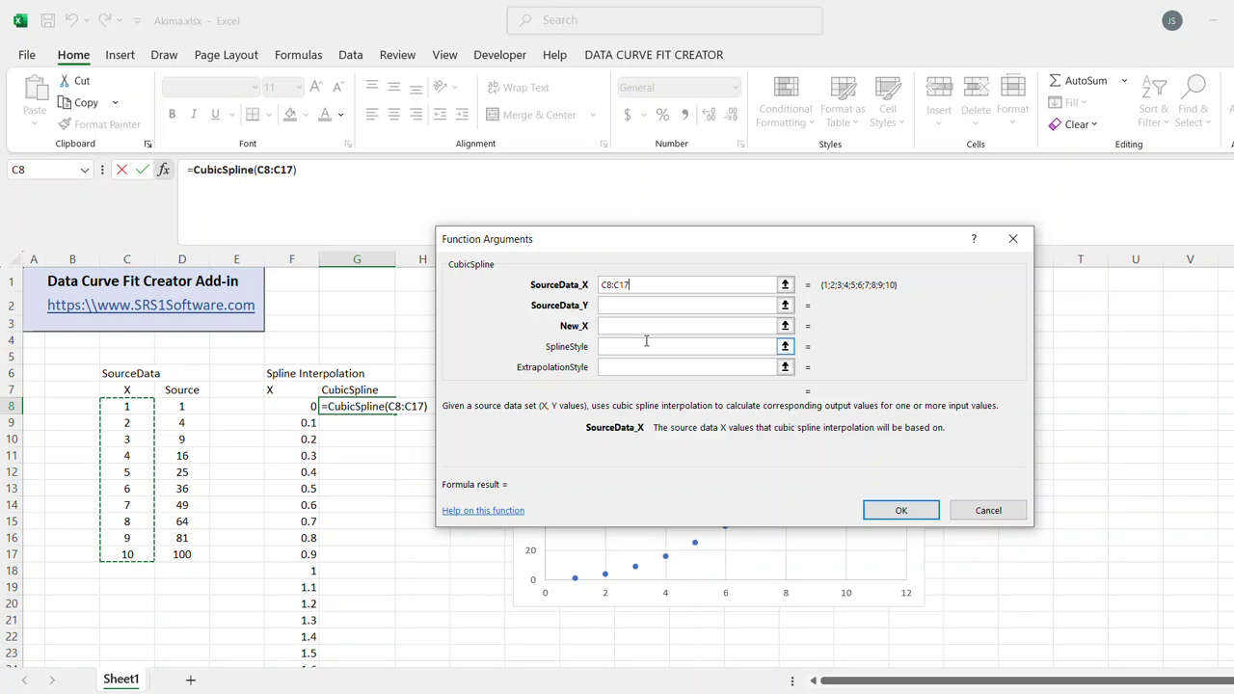
{"action": "key", "text": "F4"}
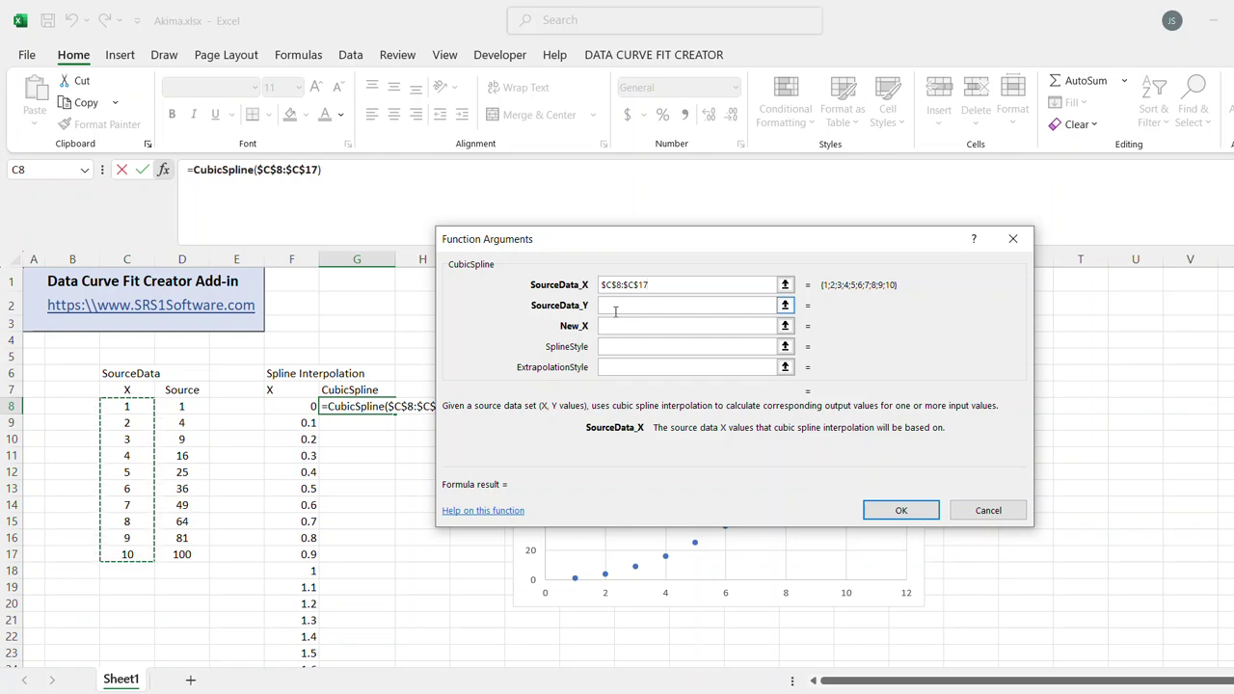
{"action": "left_click", "coordinate": [615, 309]}
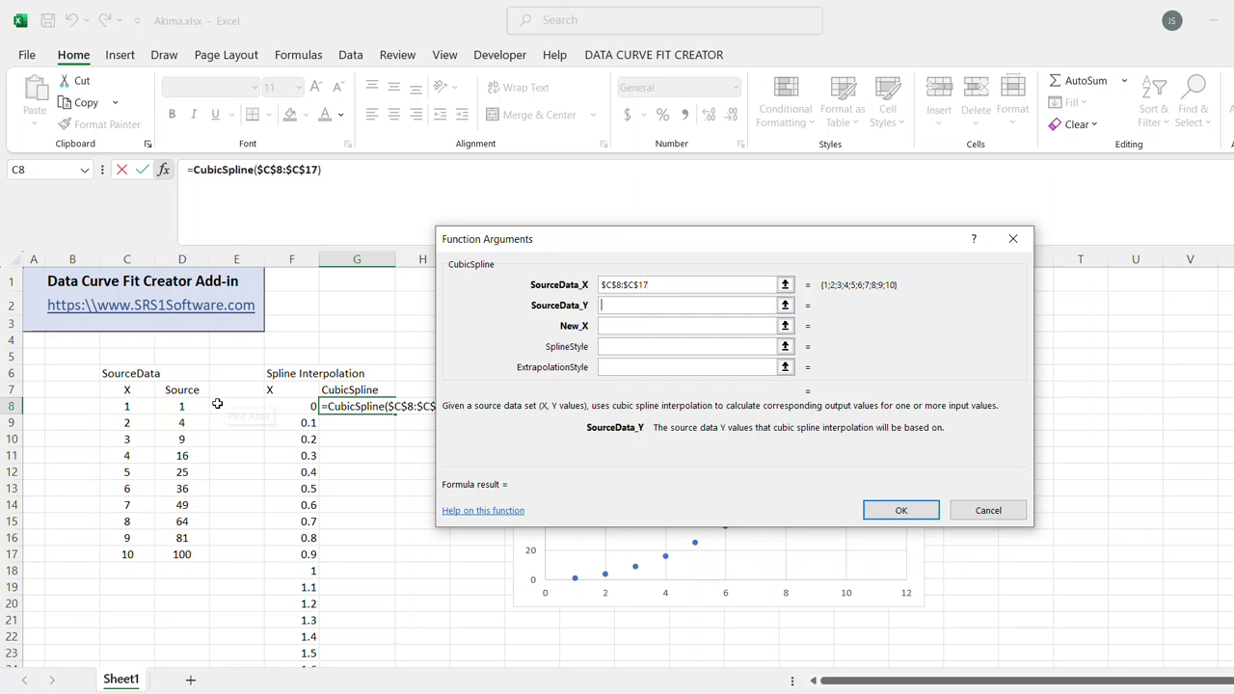
{"action": "left_click_drag", "start_coordinate": [198, 406], "coordinate": [190, 549]}
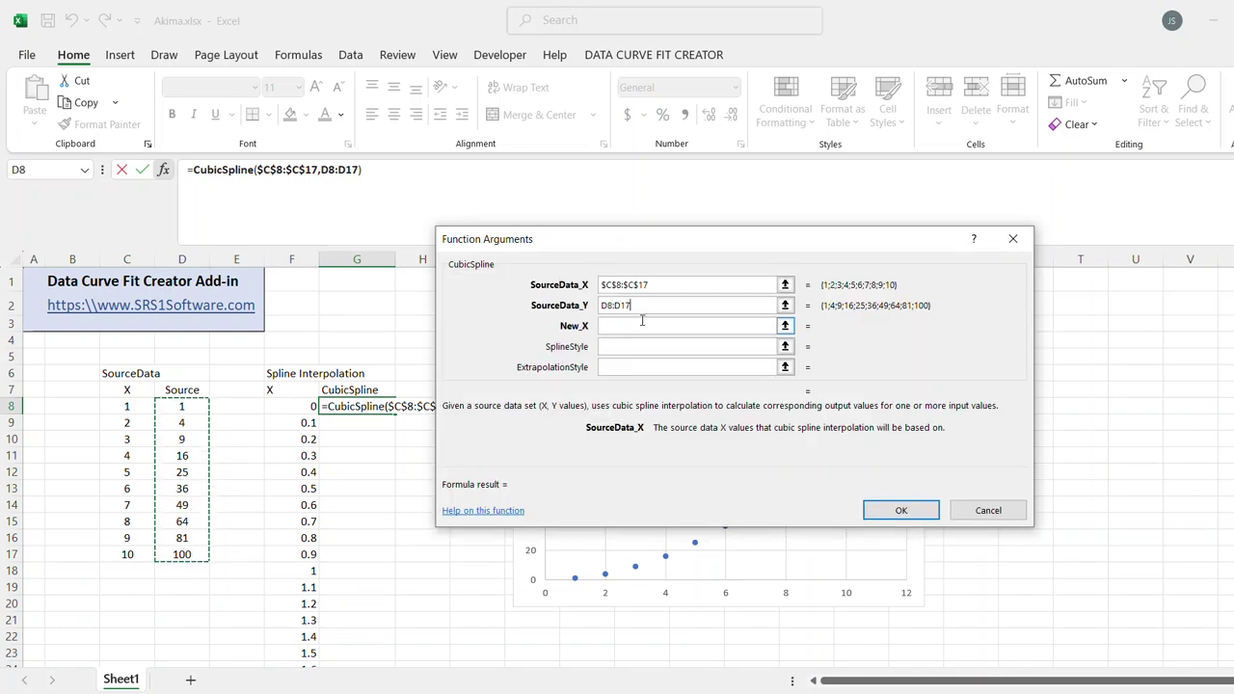
{"action": "key", "text": "F4"}
{"action": "left_click", "coordinate": [640, 325]}
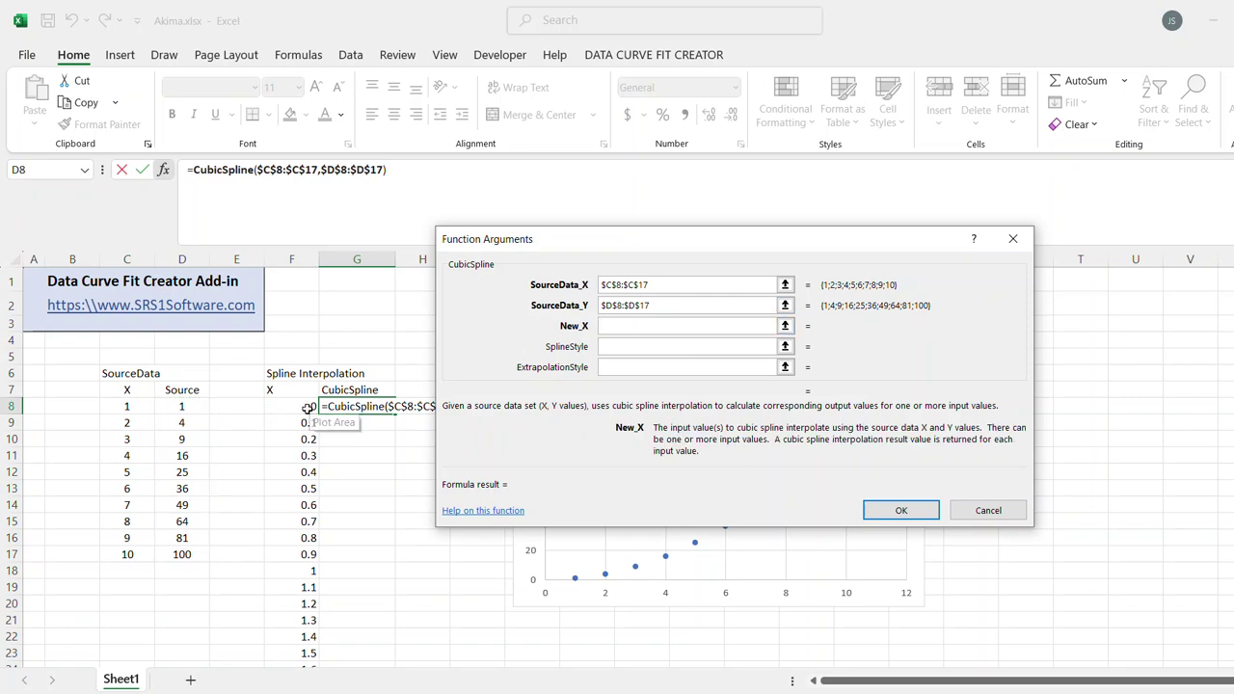
{"action": "left_click", "coordinate": [307, 407]}
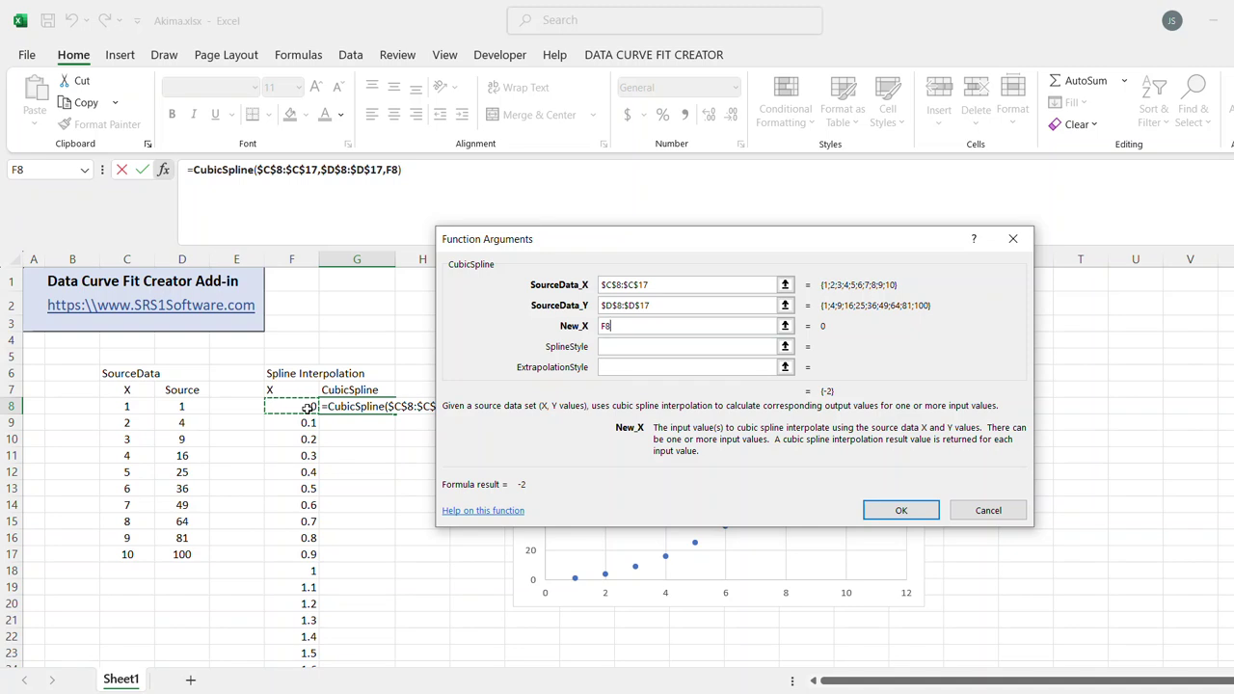
{"action": "key", "text": "Return"}
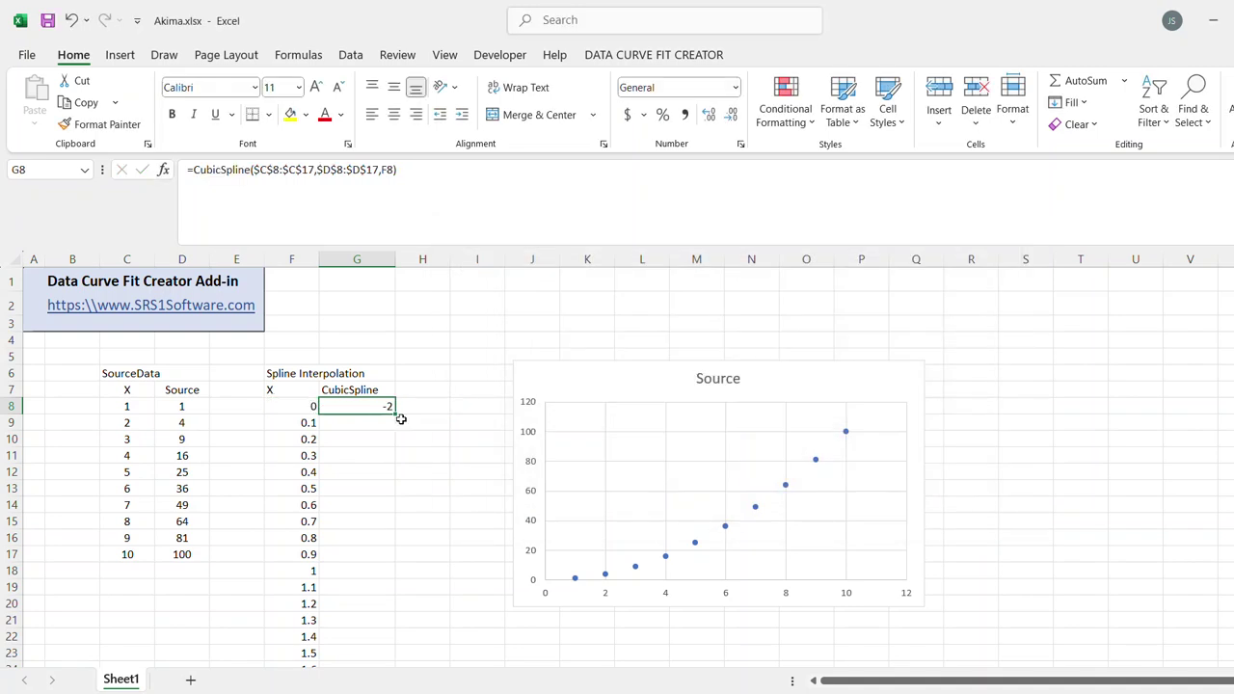
{"action": "double_click", "coordinate": [393, 416]}
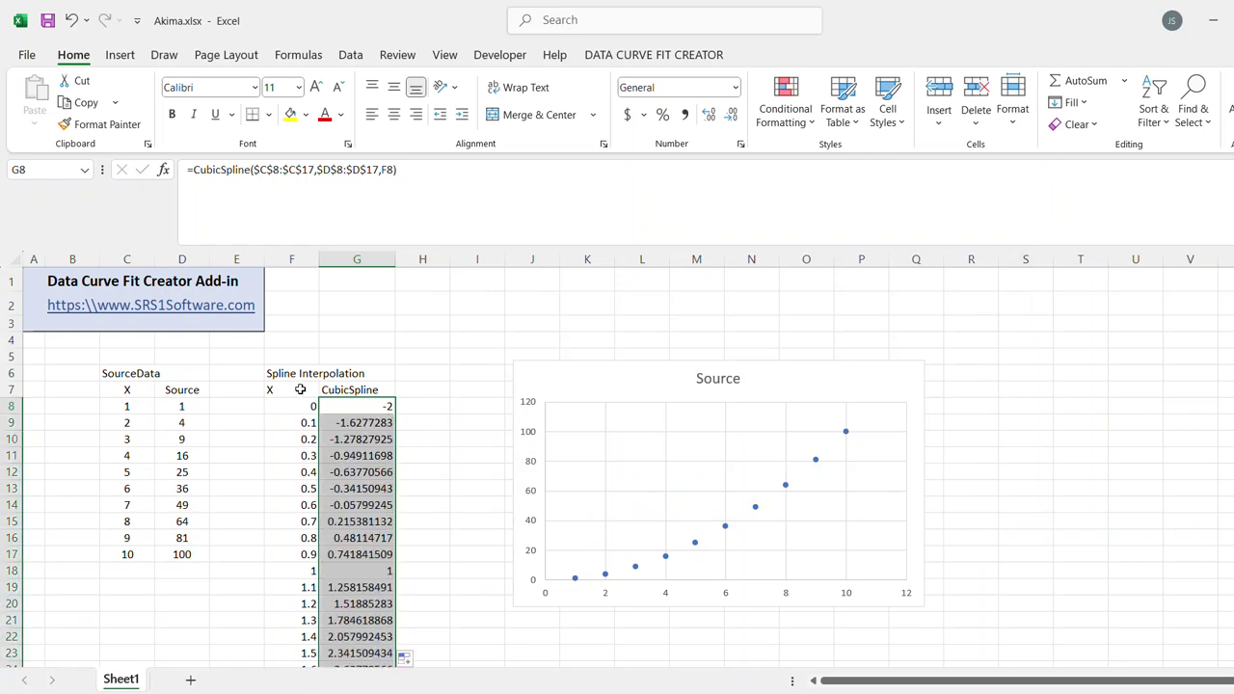
{"action": "left_click_drag", "start_coordinate": [300, 388], "coordinate": [353, 641]}
Copy the X and CubicSpline columns and paste them into the chart as a new series.
{"action": "right_click", "coordinate": [379, 638]}
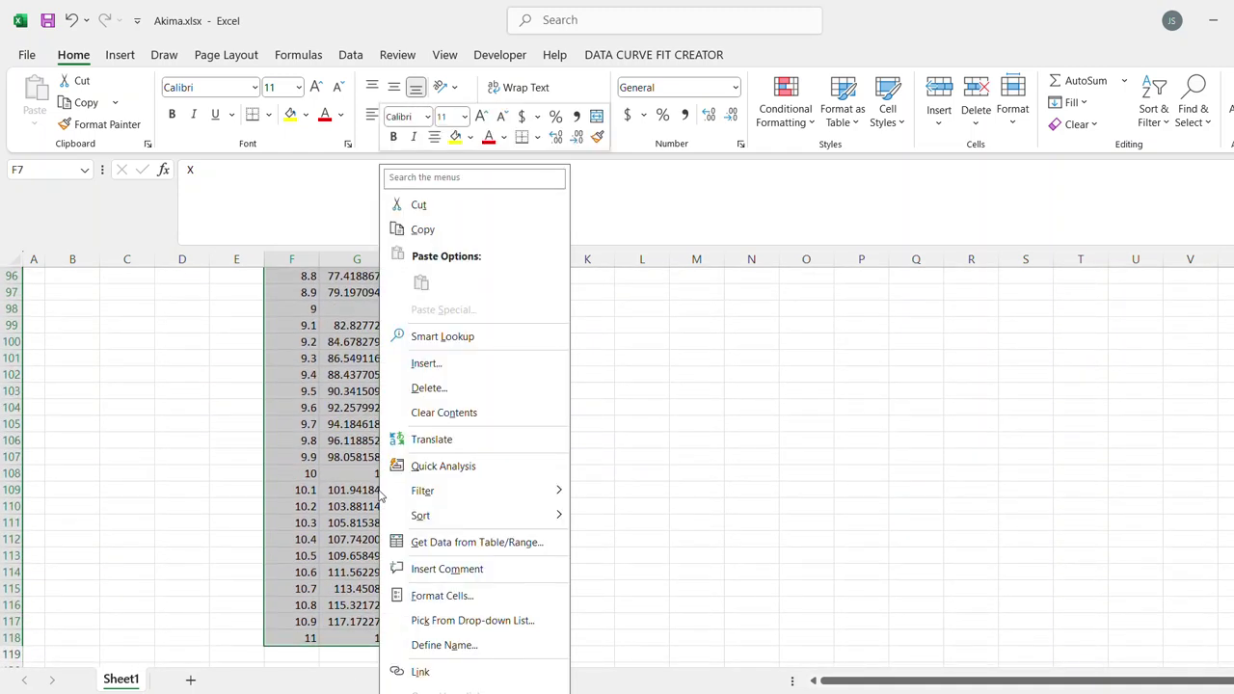
{"action": "left_click", "coordinate": [422, 229]}
{"action": "scroll", "coordinate": [645, 360], "scroll_direction": "up", "scroll_amount": 20}
{"action": "left_click", "coordinate": [639, 381]}
{"action": "right_click", "coordinate": [639, 380]}
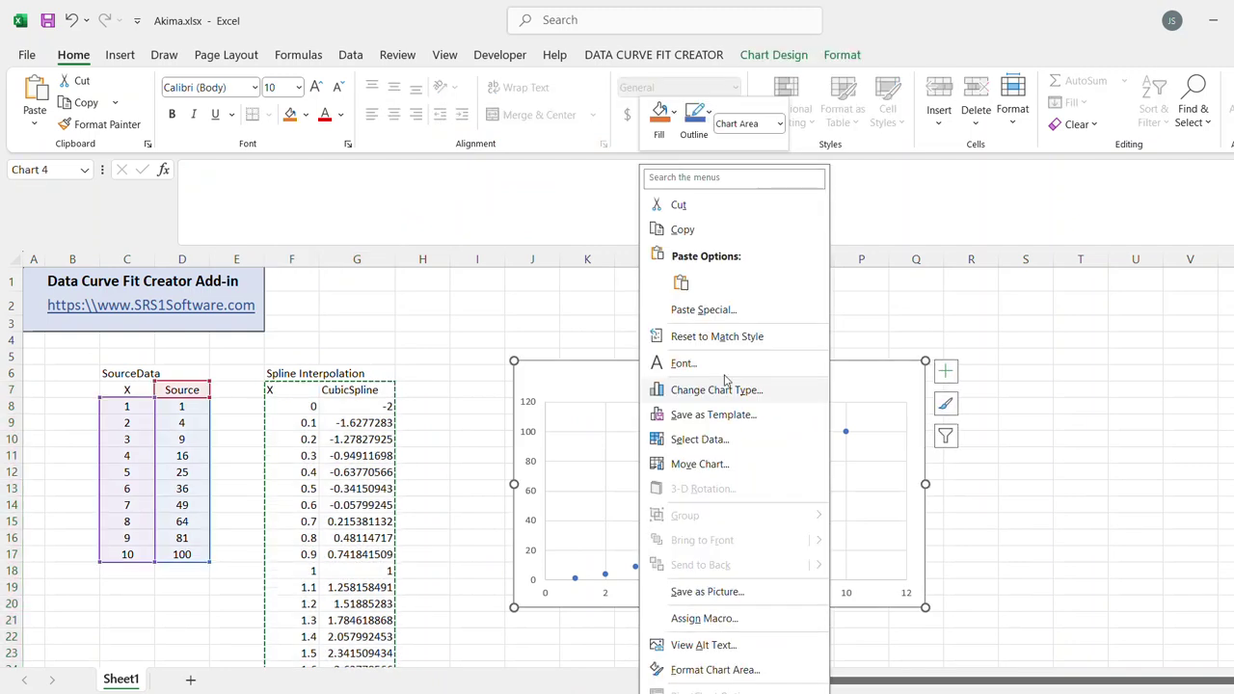
{"action": "left_click", "coordinate": [710, 310]}
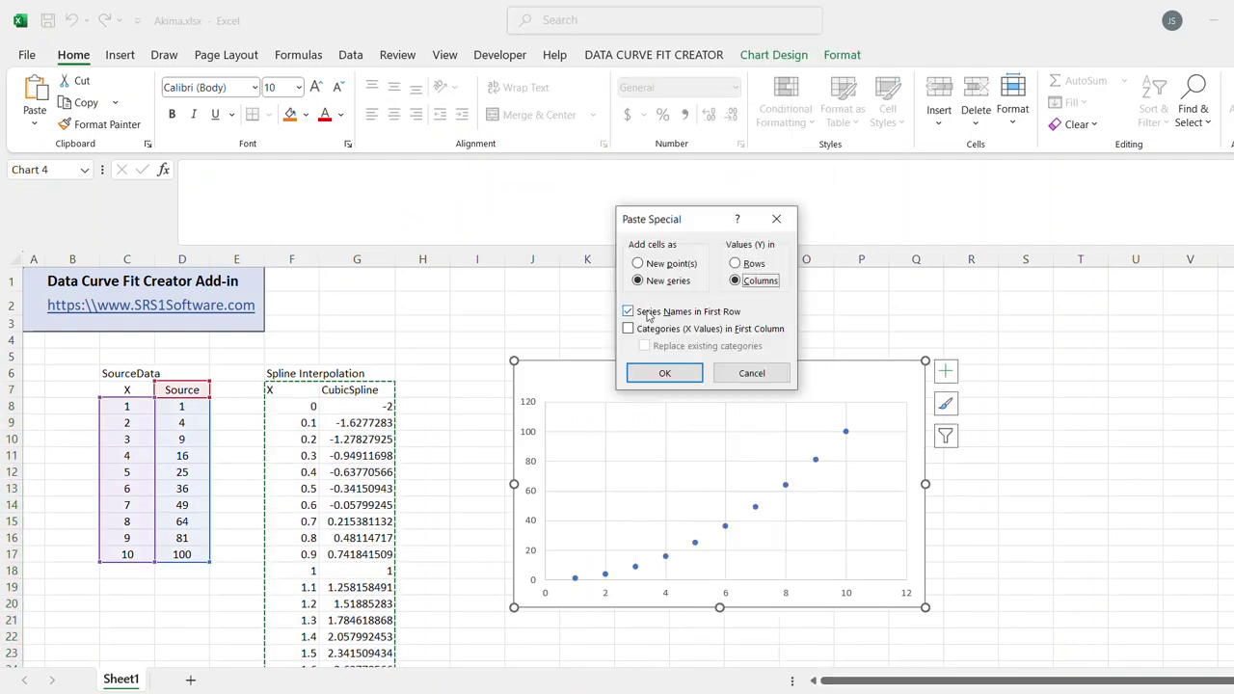
{"action": "left_click", "coordinate": [628, 329]}
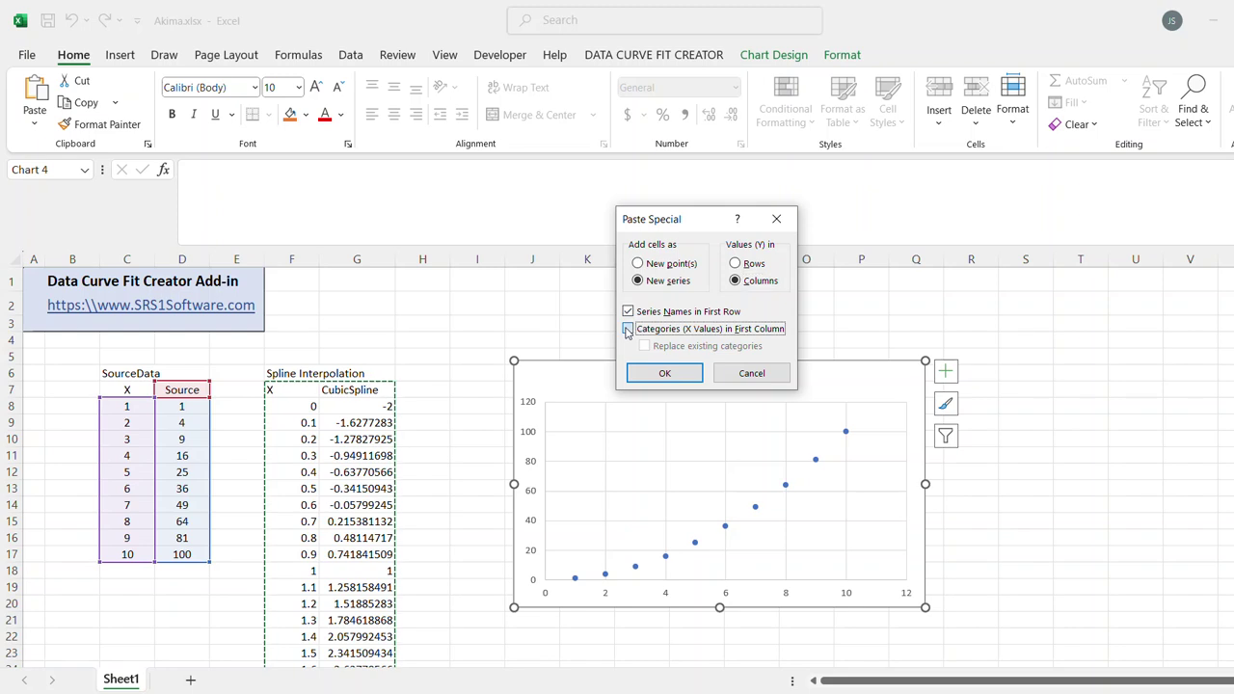
{"action": "left_click", "coordinate": [665, 373]}
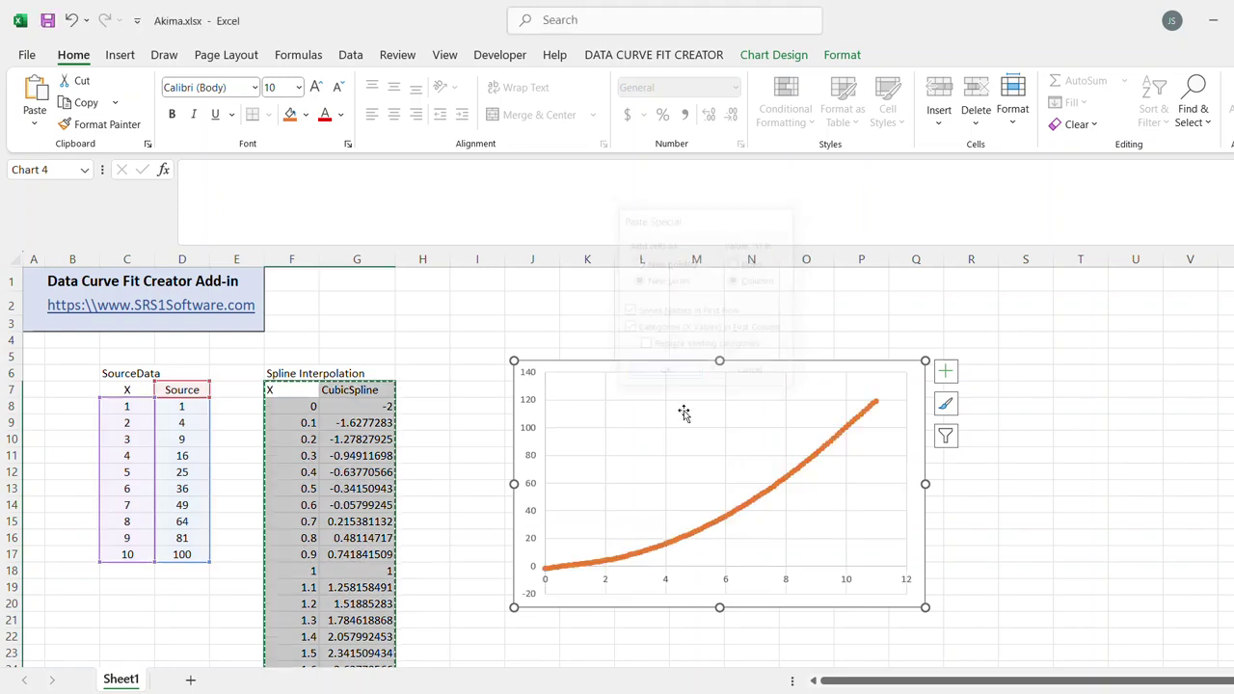
Change the CubicSpline series to a scatter with smooth lines.
{"action": "left_click", "coordinate": [877, 407]}
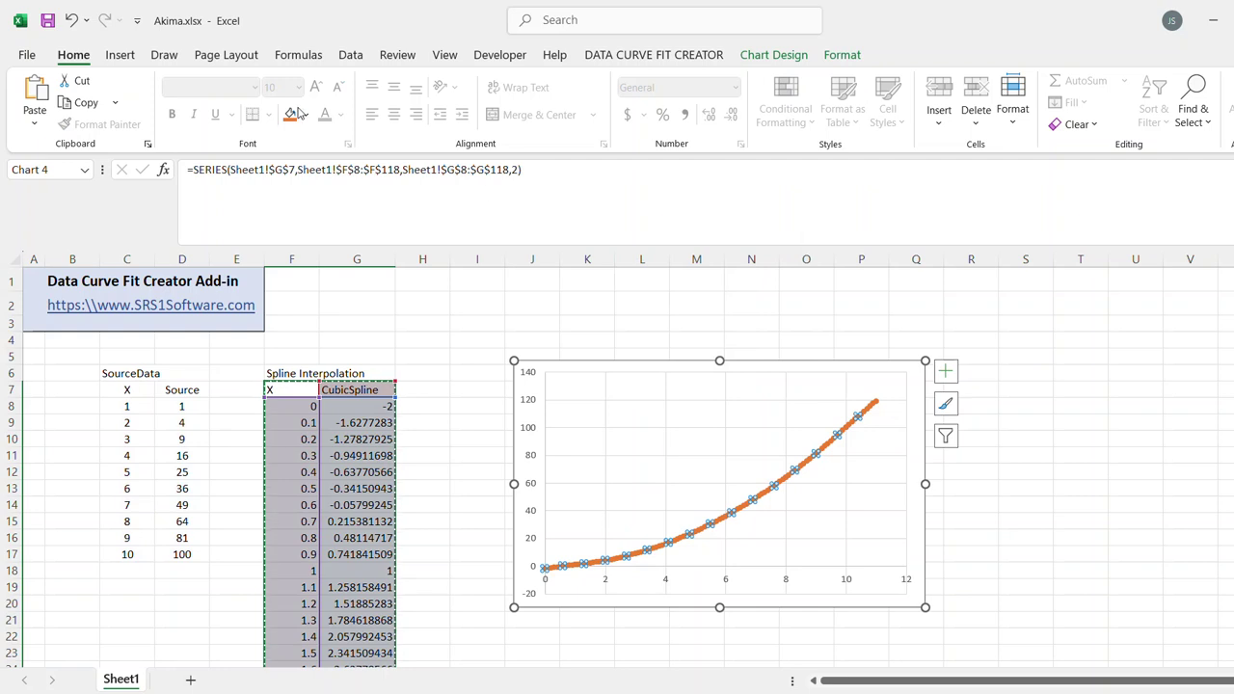
{"action": "left_click", "coordinate": [121, 55]}
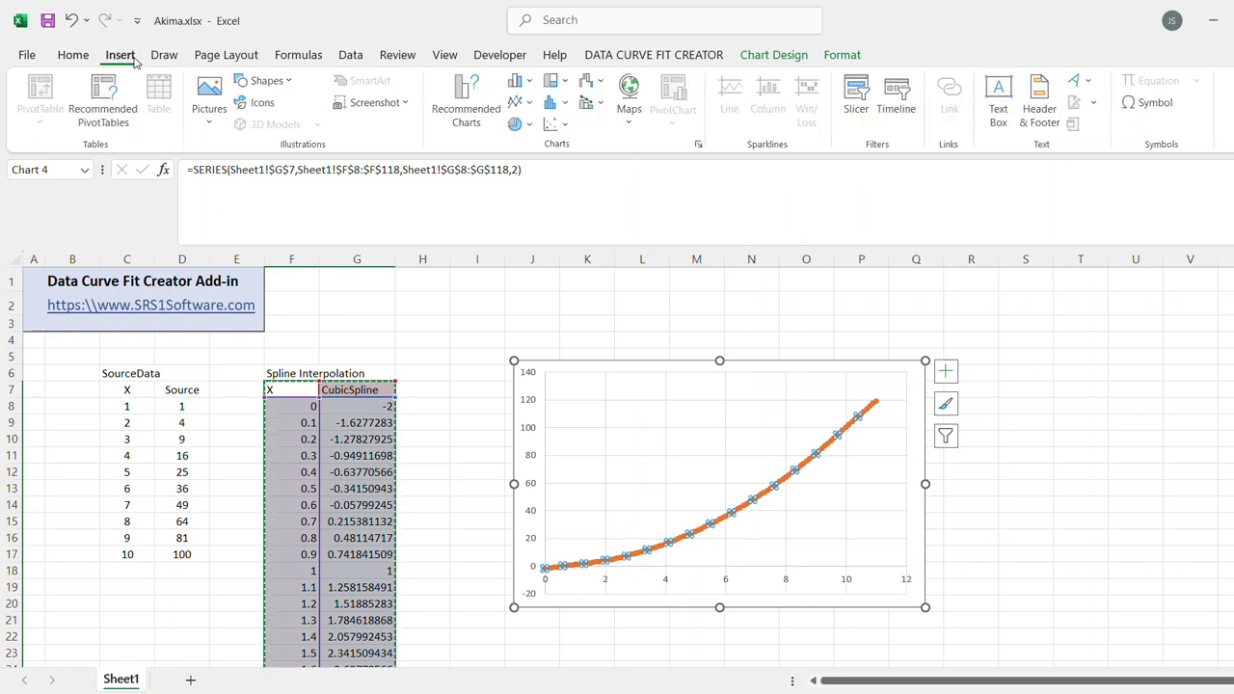
{"action": "left_click", "coordinate": [565, 129]}
{"action": "left_click", "coordinate": [616, 234]}
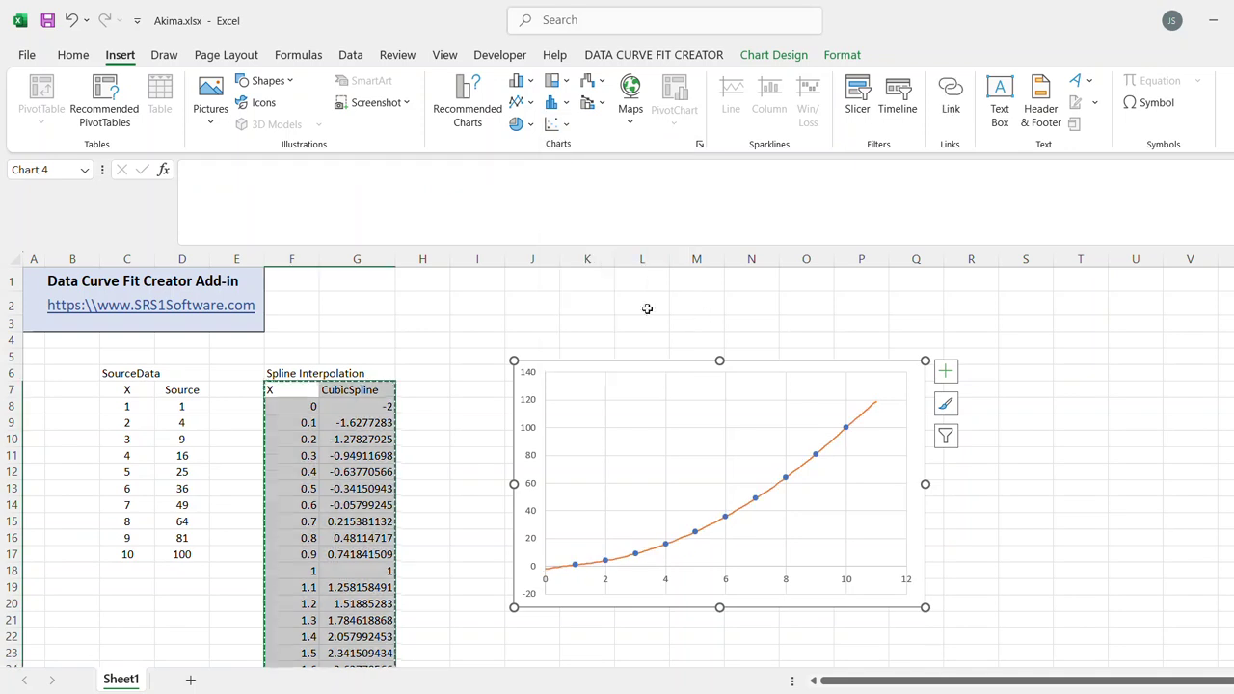
{"action": "double_click", "coordinate": [1012, 469]}
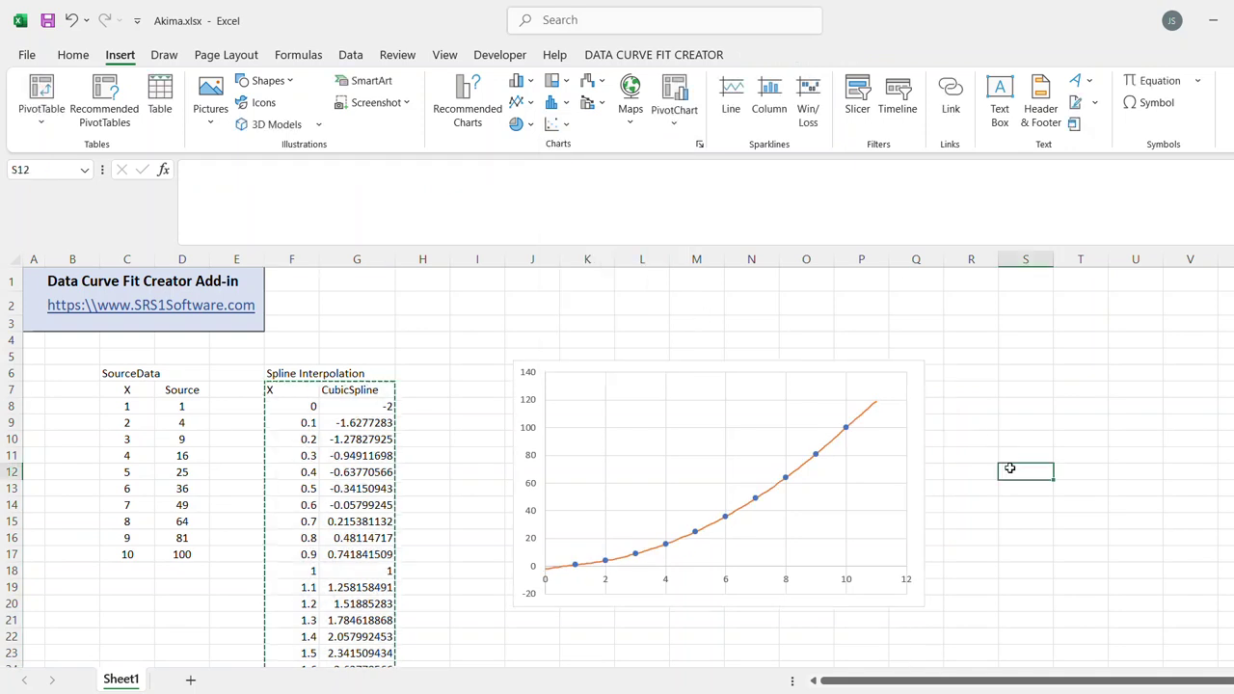
Add a legend to the chart and nudge the chart slightly to the right.
{"action": "left_click", "coordinate": [917, 429]}
{"action": "left_click", "coordinate": [944, 371]}
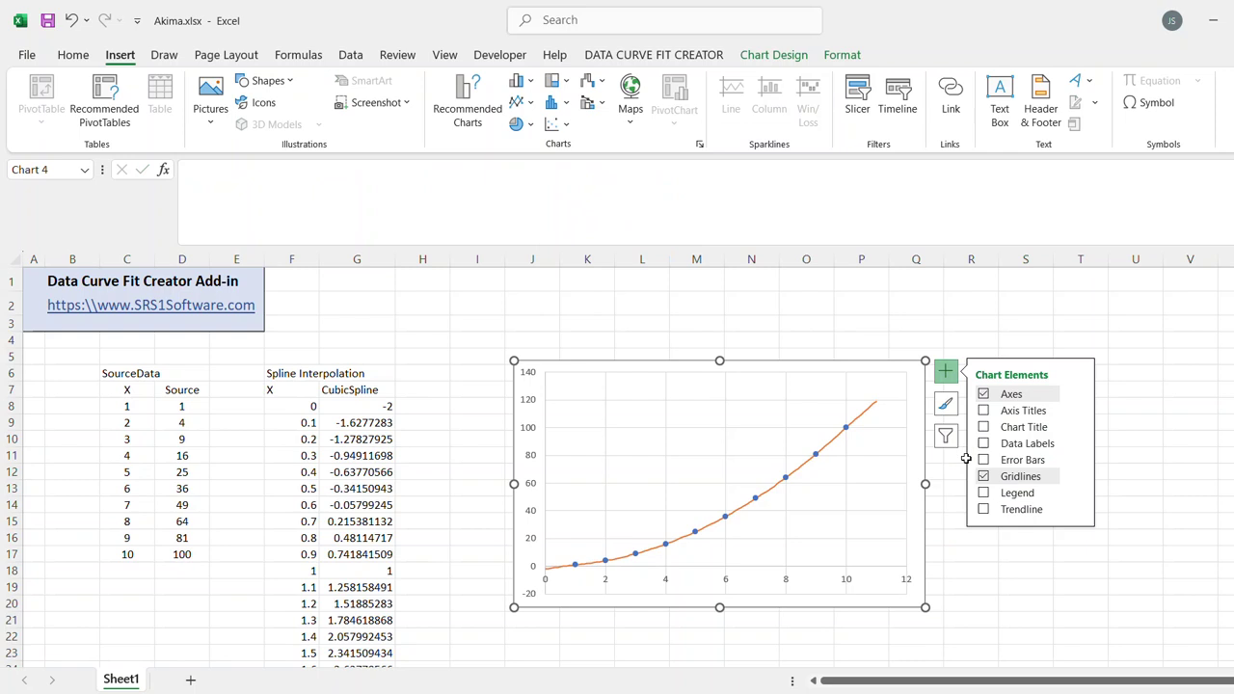
{"action": "left_click", "coordinate": [985, 493]}
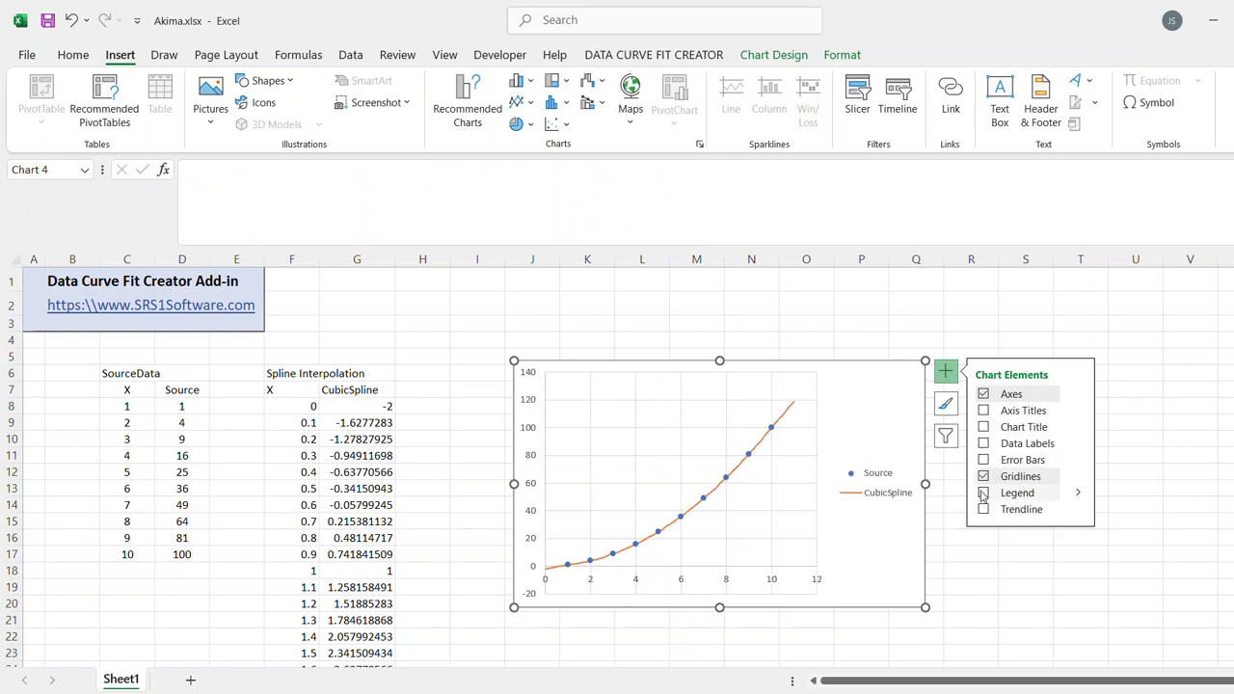
{"action": "left_click", "coordinate": [997, 298]}
{"action": "left_click", "coordinate": [997, 298]}
{"action": "left_click_drag", "start_coordinate": [887, 380], "coordinate": [957, 369]}
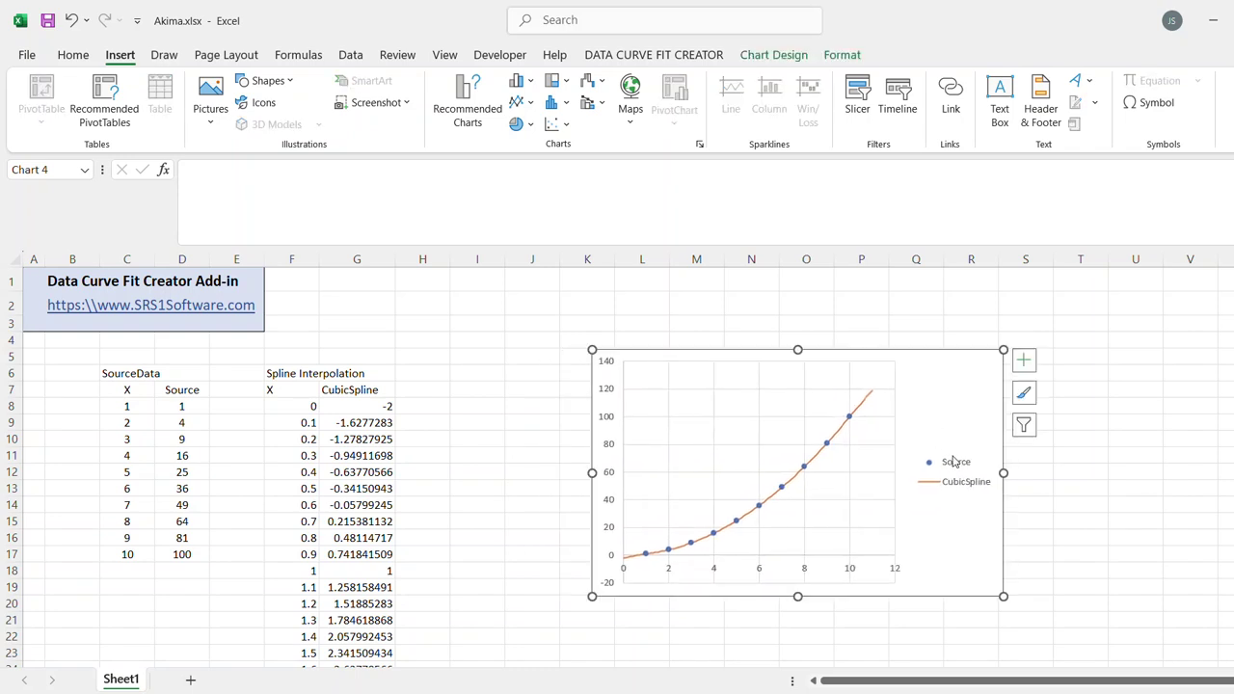
{"action": "left_click", "coordinate": [441, 387]}
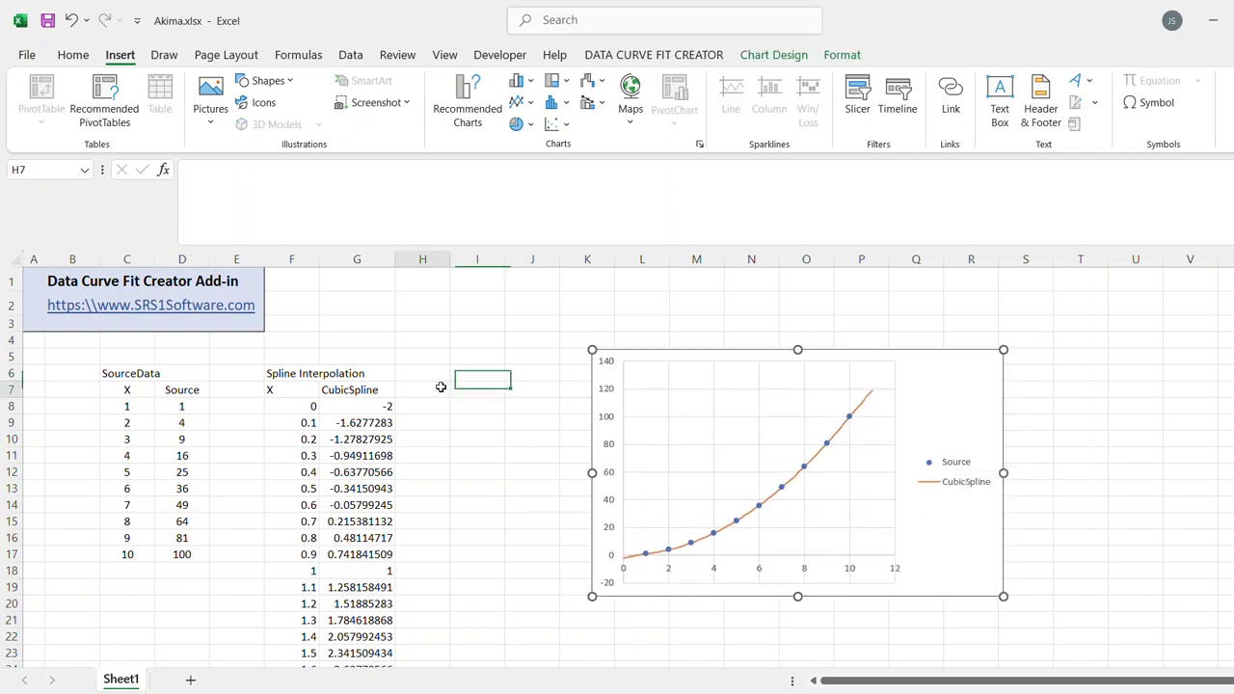
Type the AkimaSpline header in H7 and widen column H to fit it.
{"action": "type", "text": "Akim"}
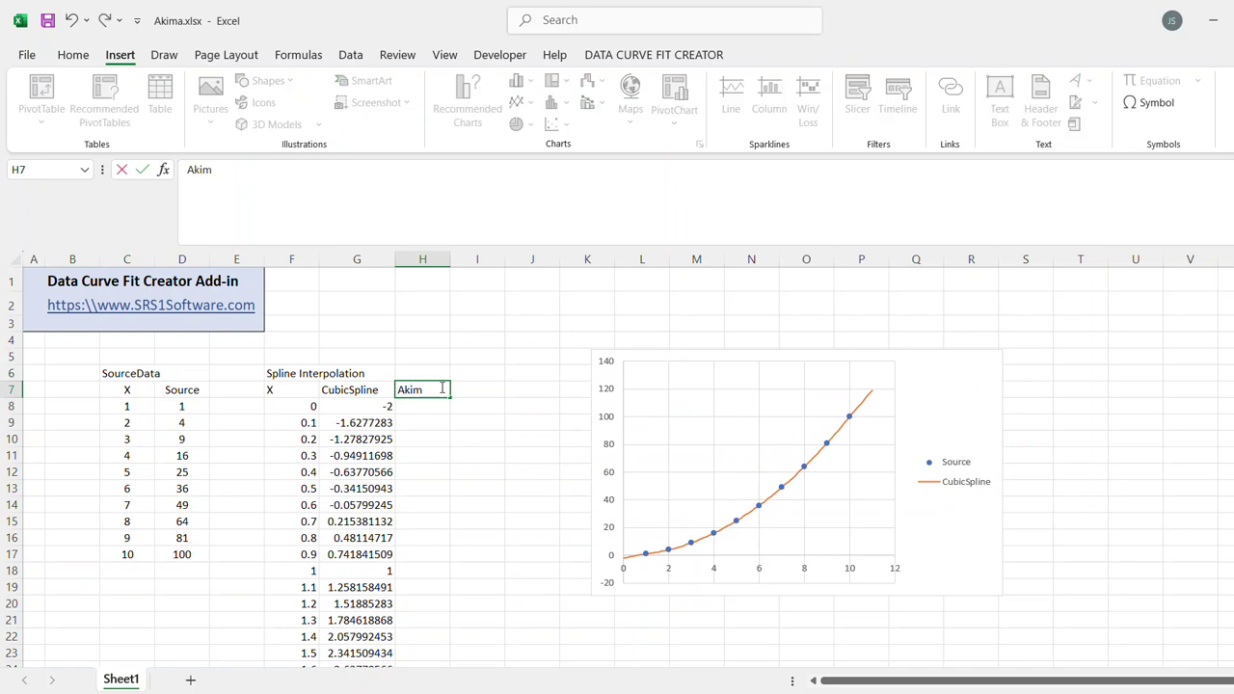
{"action": "type", "text": "aSpline"}
{"action": "key", "text": "Return"}
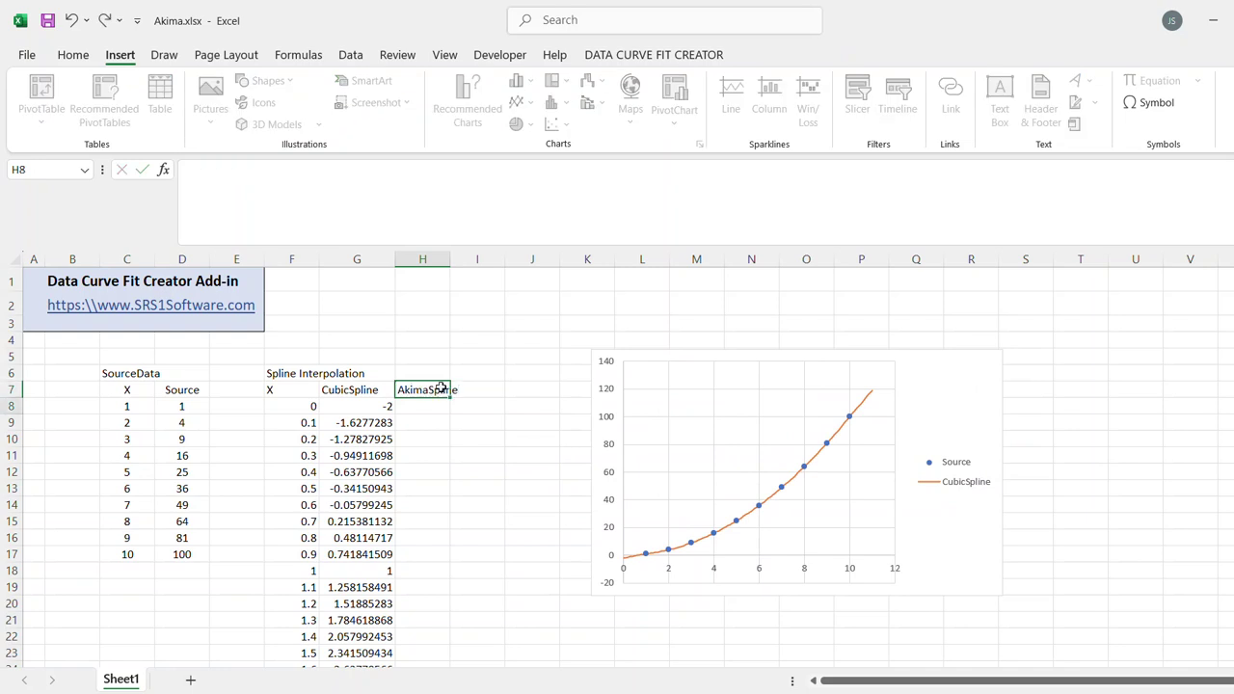
{"action": "left_click_drag", "start_coordinate": [453, 259], "coordinate": [463, 260]}
Enter =AkimaSpline($C$8:$C$17,$D$8:$D$17,F8) in H8 through Function Arguments.
{"action": "type", "text": "="}
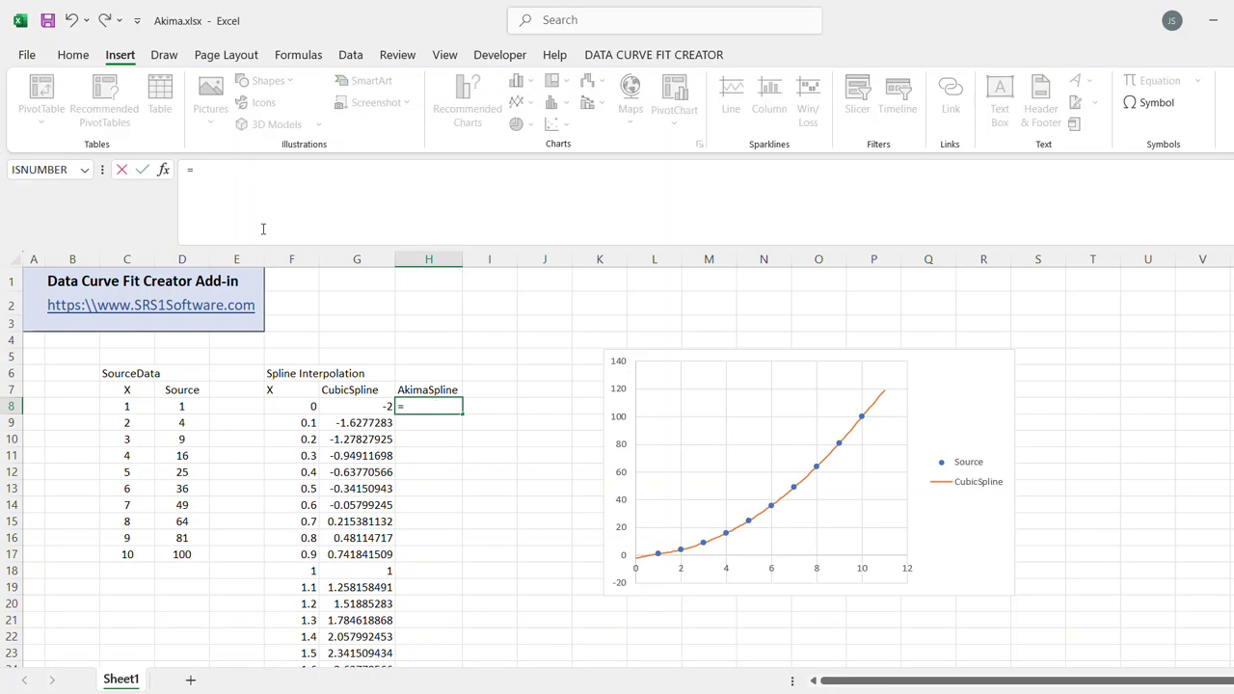
{"action": "left_click", "coordinate": [162, 169]}
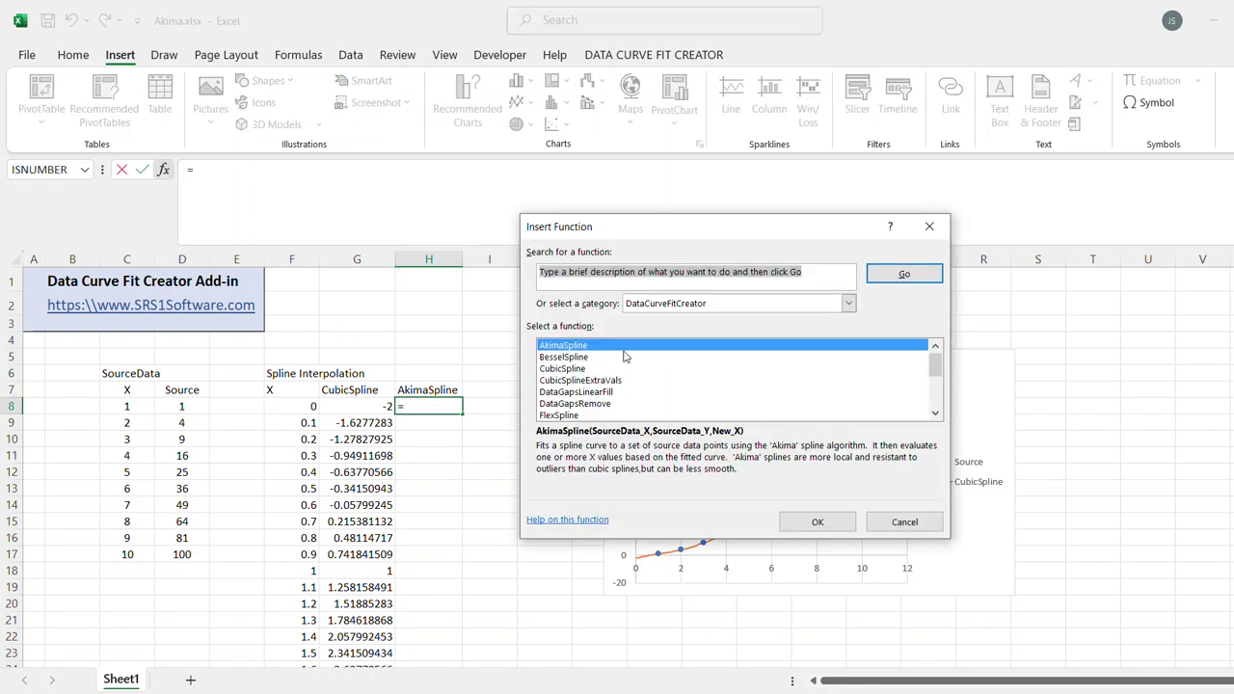
{"action": "left_click", "coordinate": [817, 522]}
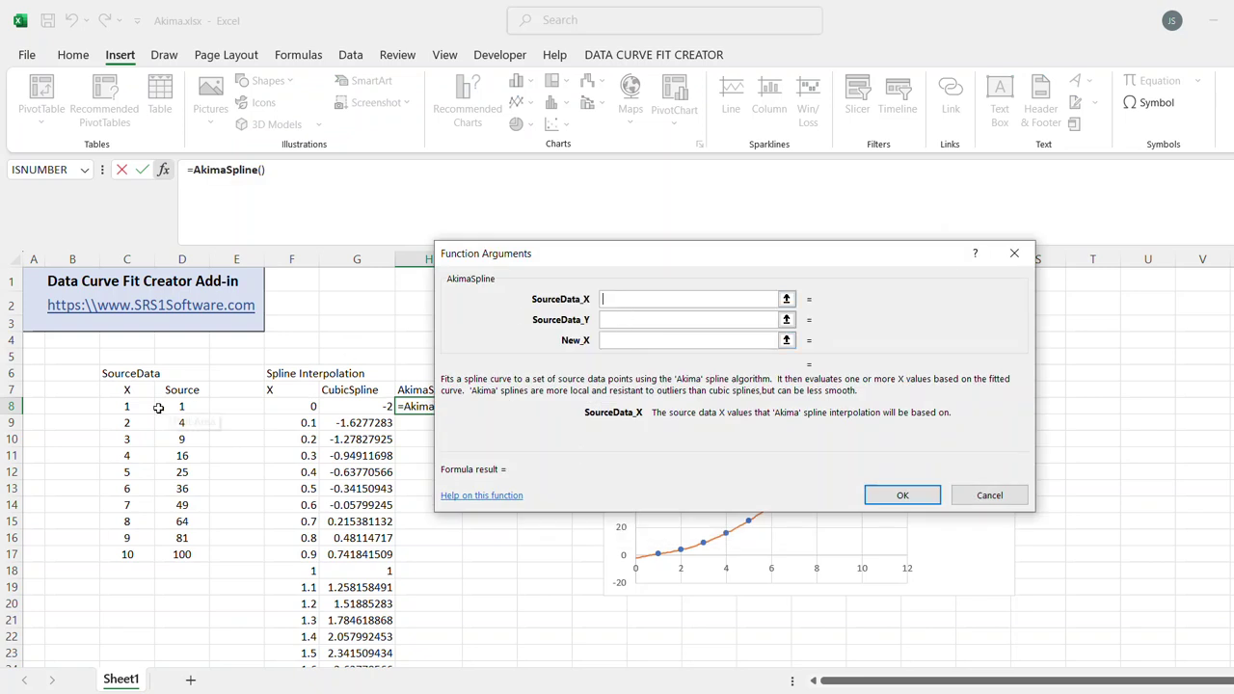
{"action": "left_click_drag", "start_coordinate": [145, 406], "coordinate": [137, 557]}
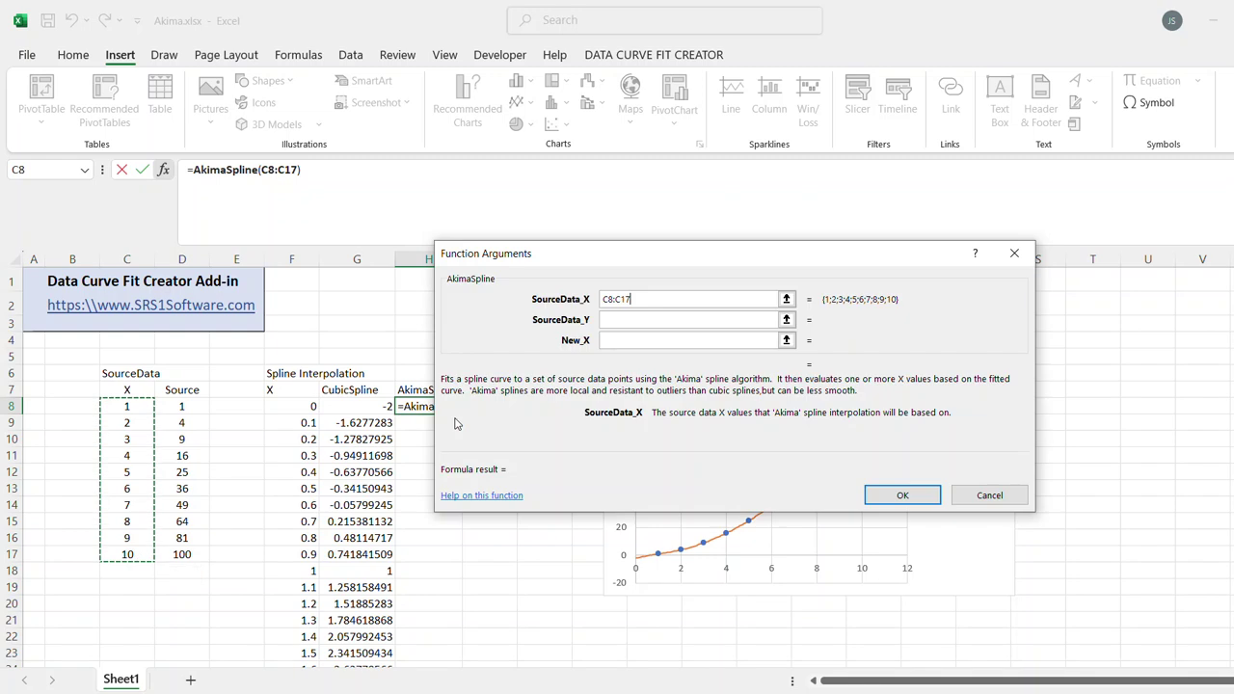
{"action": "key", "text": "F4"}
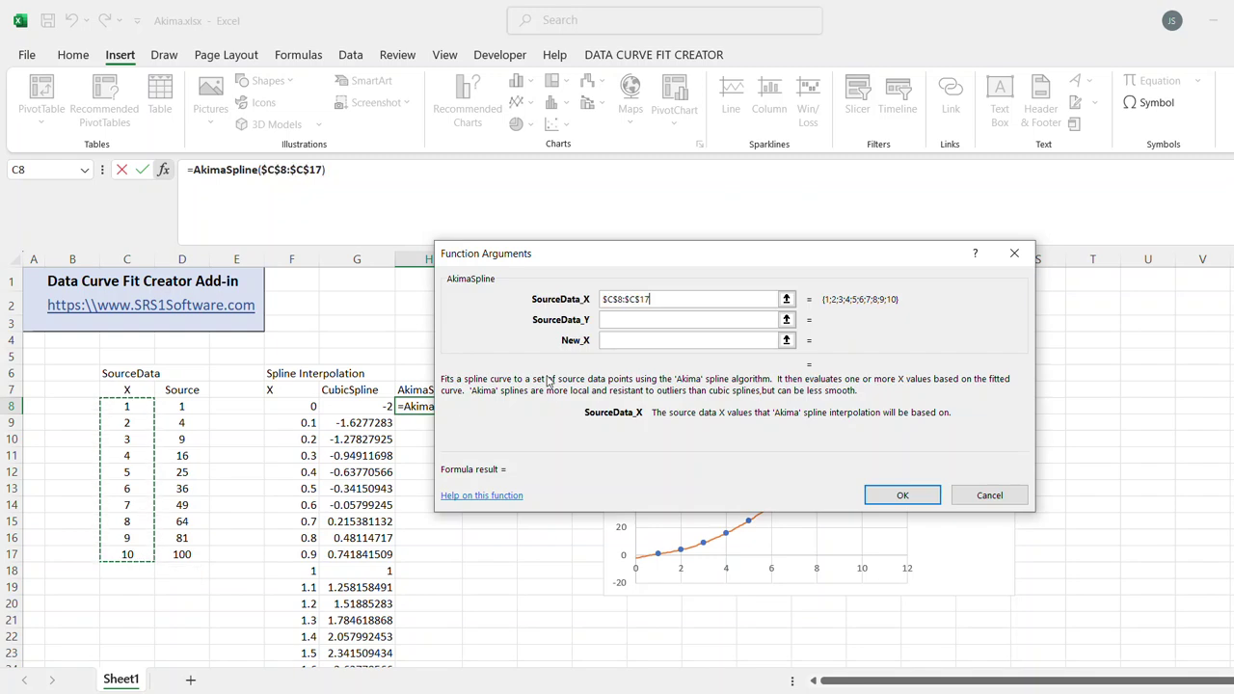
{"action": "left_click", "coordinate": [621, 322]}
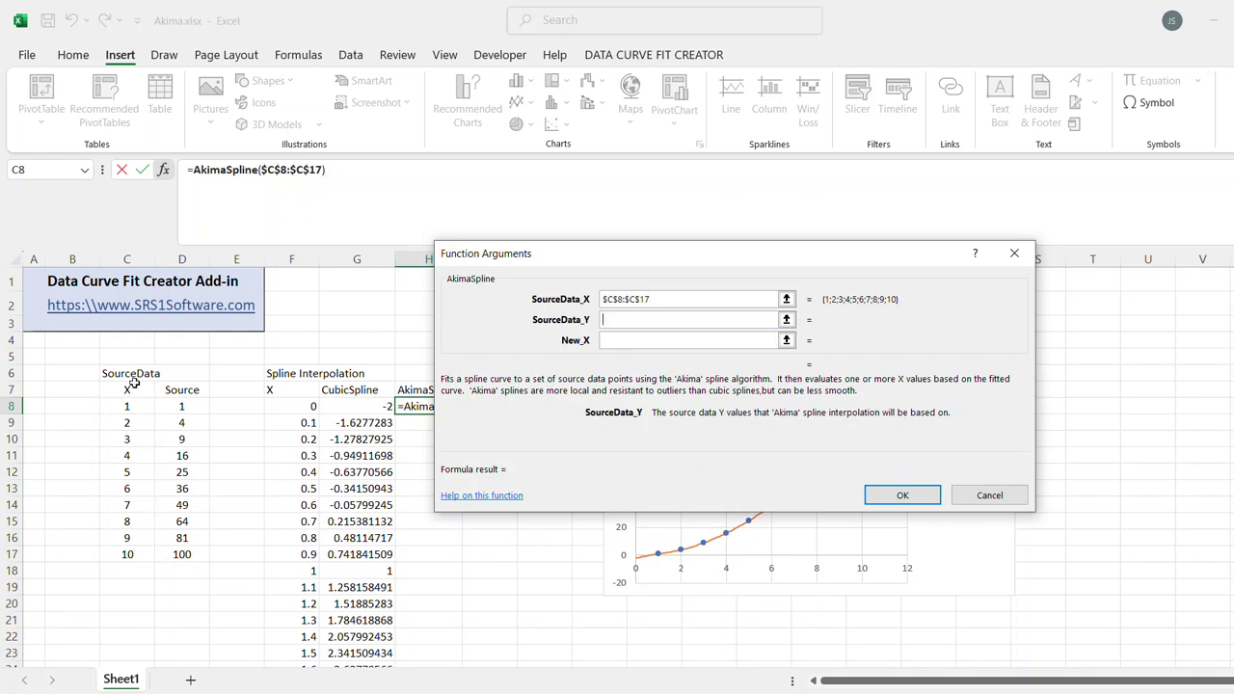
{"action": "left_click_drag", "start_coordinate": [177, 408], "coordinate": [166, 557]}
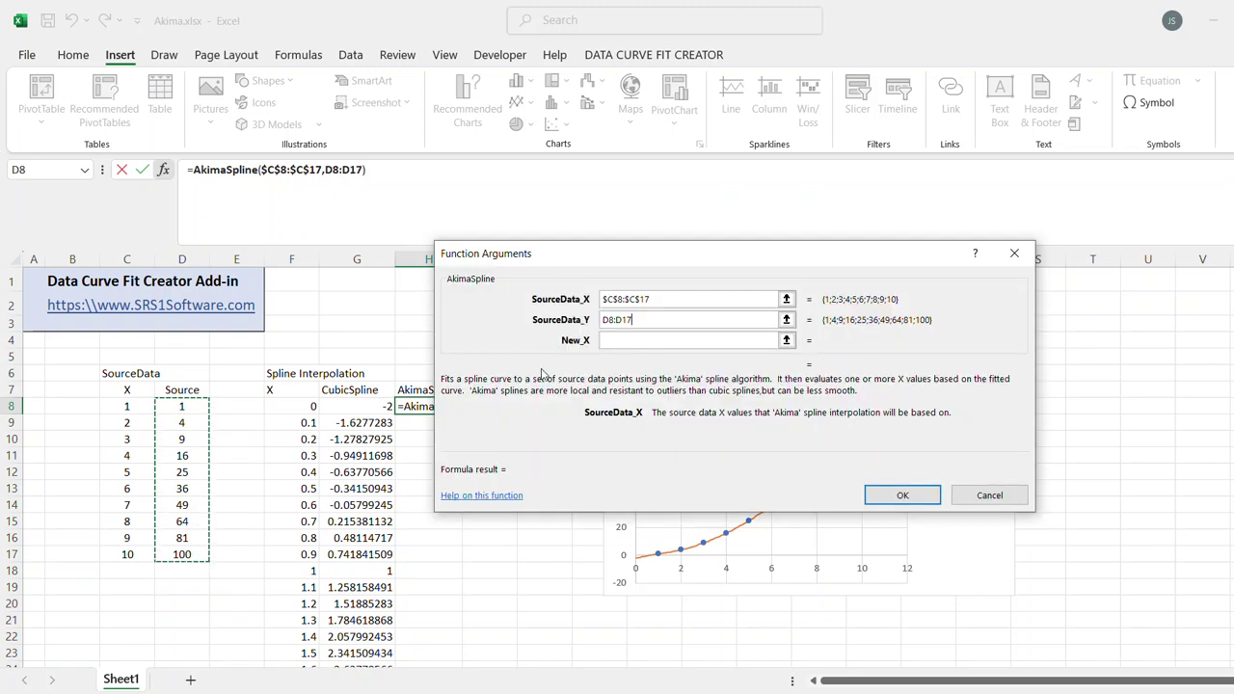
{"action": "key", "text": "F4"}
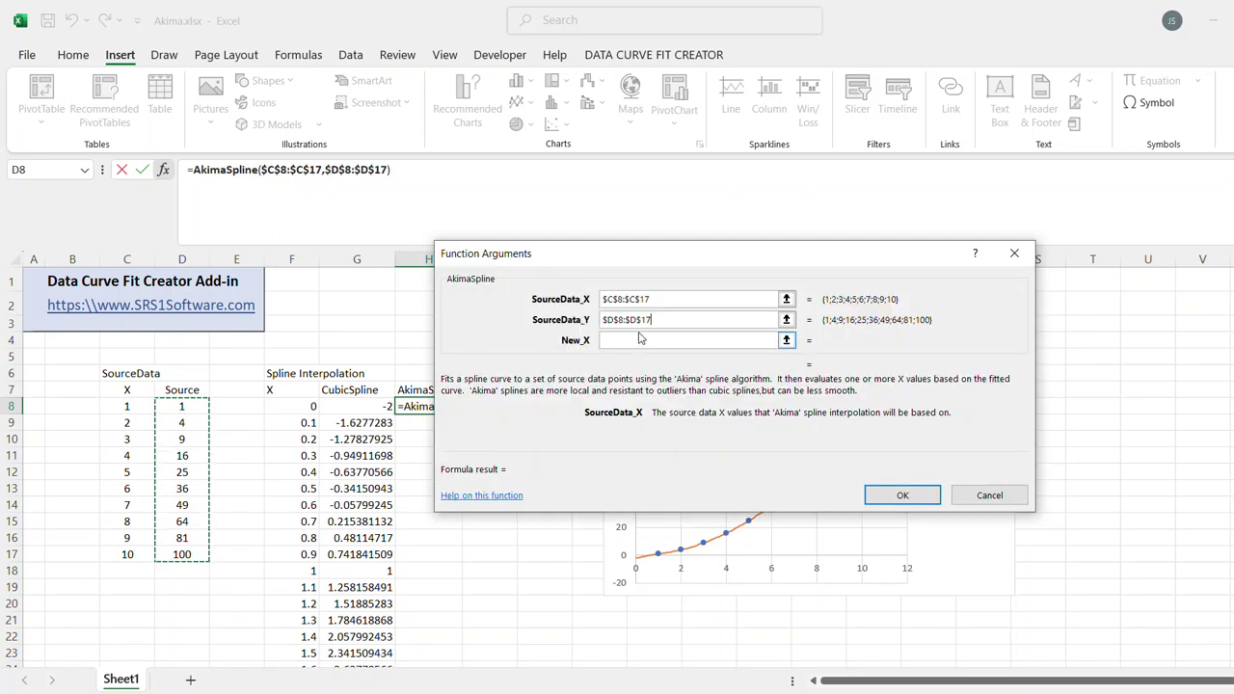
{"action": "left_click", "coordinate": [638, 339]}
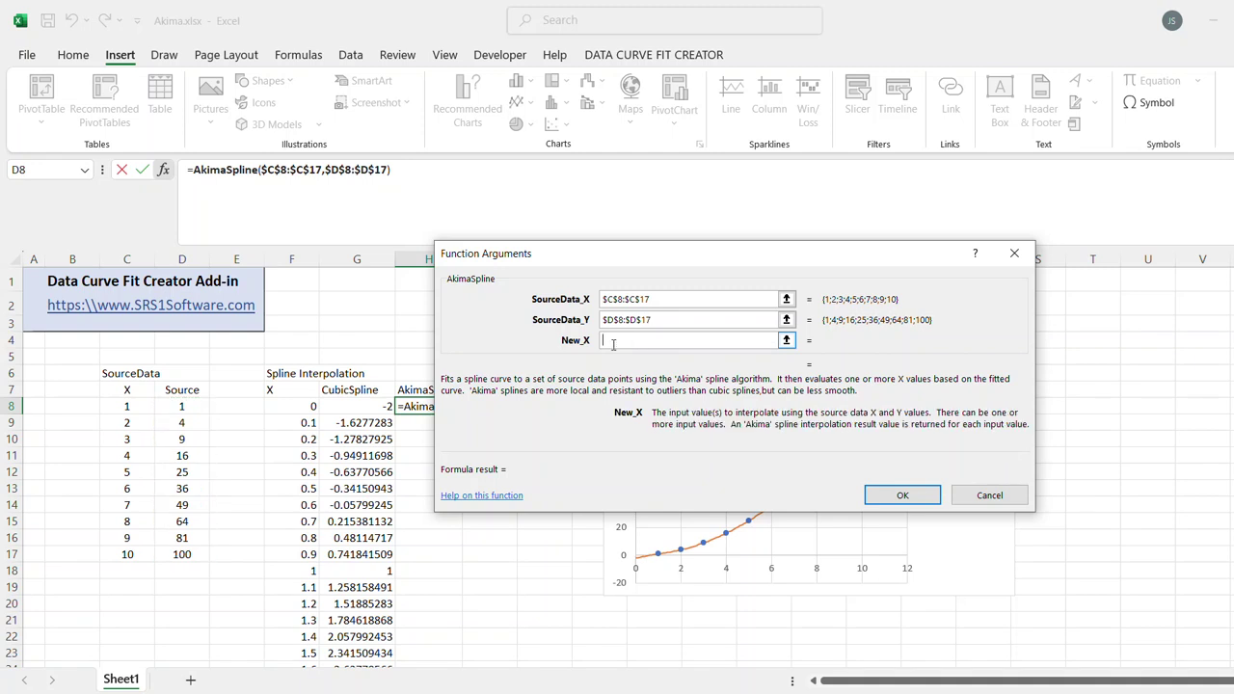
{"action": "left_click", "coordinate": [294, 402]}
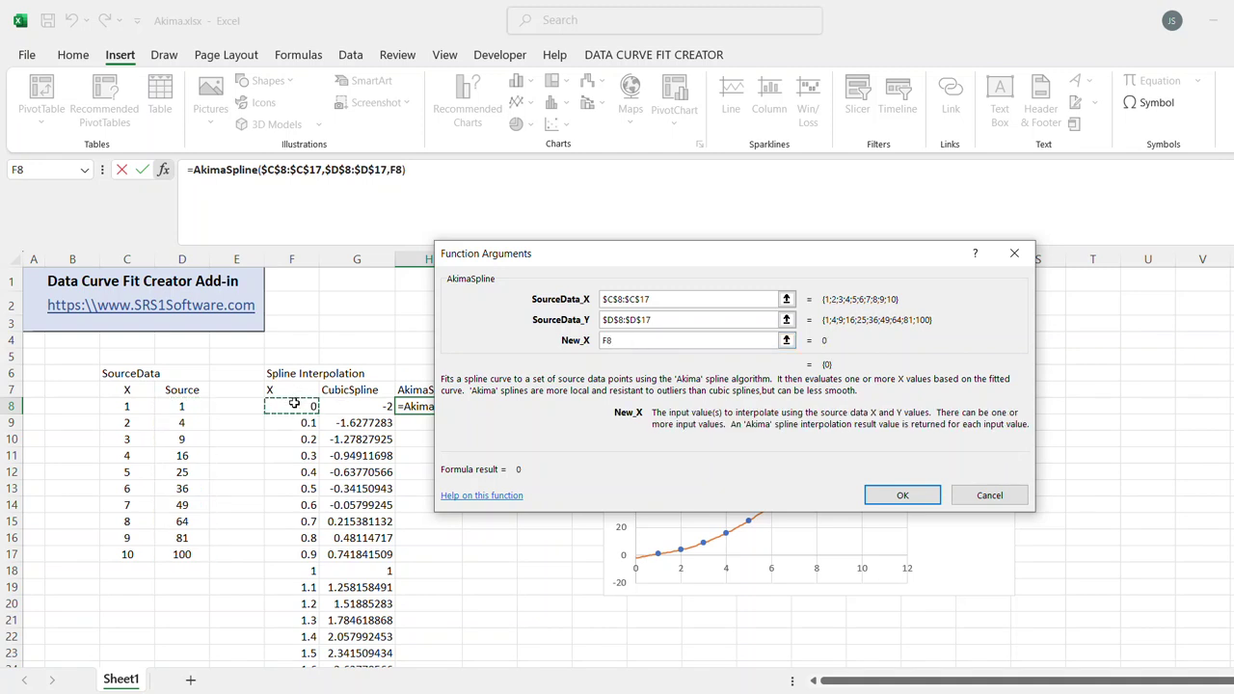
{"action": "key", "text": "Return"}
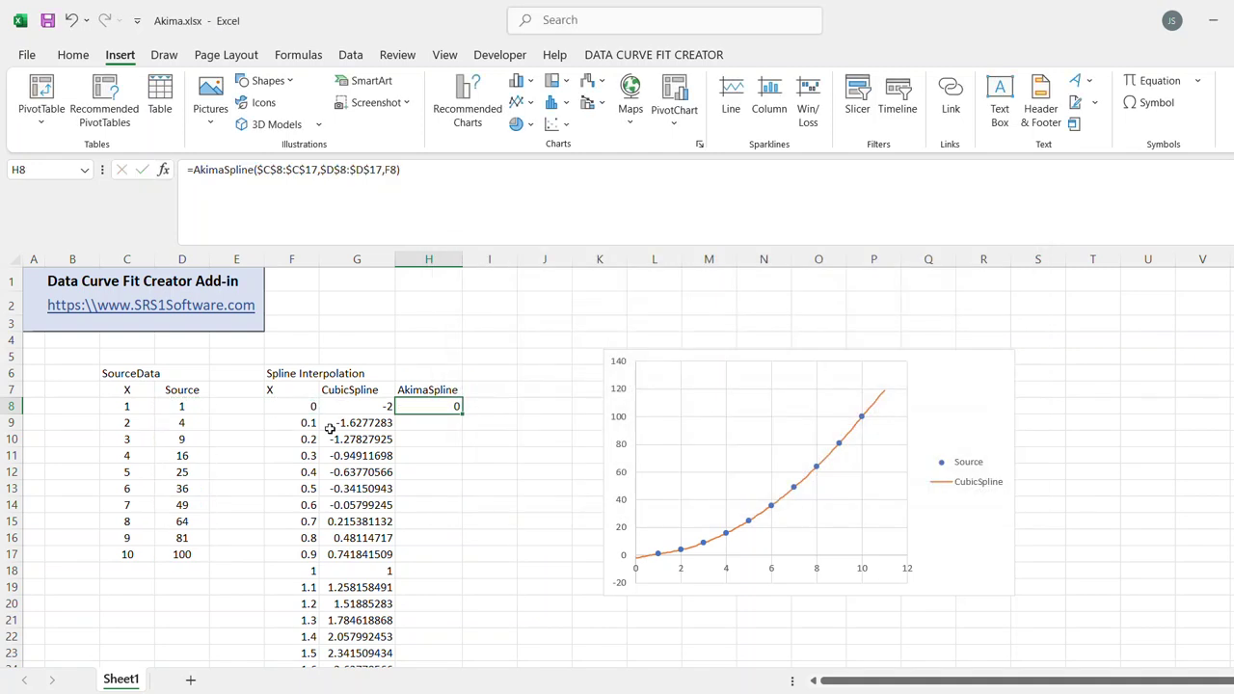
Fill the AkimaSpline formula down to H118 and select F7:F118 together with H7:H118.
{"action": "double_click", "coordinate": [462, 417]}
{"action": "left_click_drag", "start_coordinate": [292, 392], "coordinate": [309, 638]}
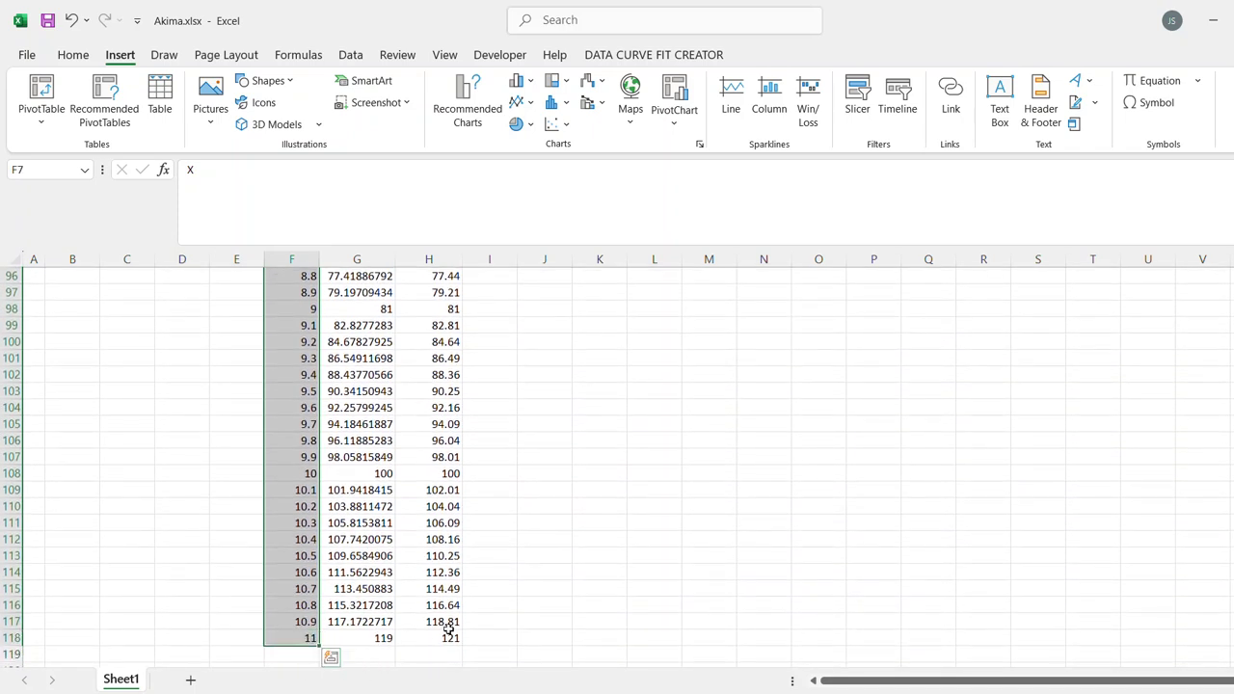
{"action": "left_click_drag", "start_coordinate": [442, 634], "coordinate": [414, 306]}
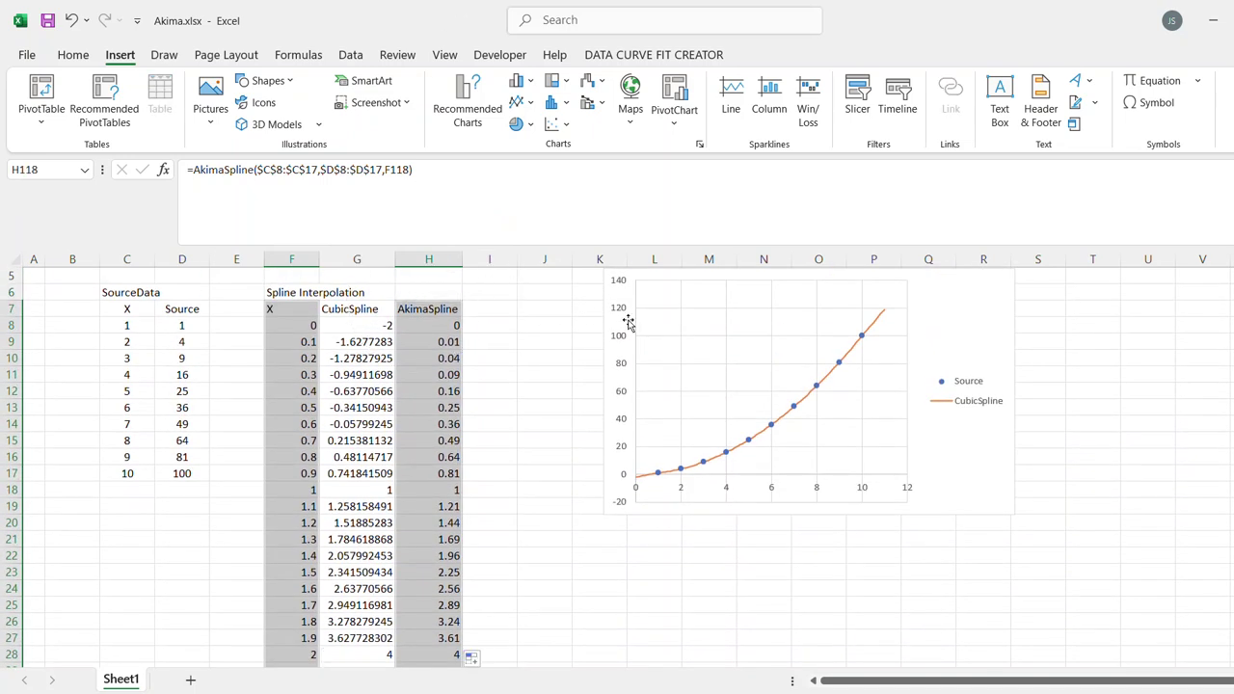
Copy F7:F118 and H7:H118 and paste them into the chart as a new AkimaSpline series.
{"action": "right_click", "coordinate": [976, 314]}
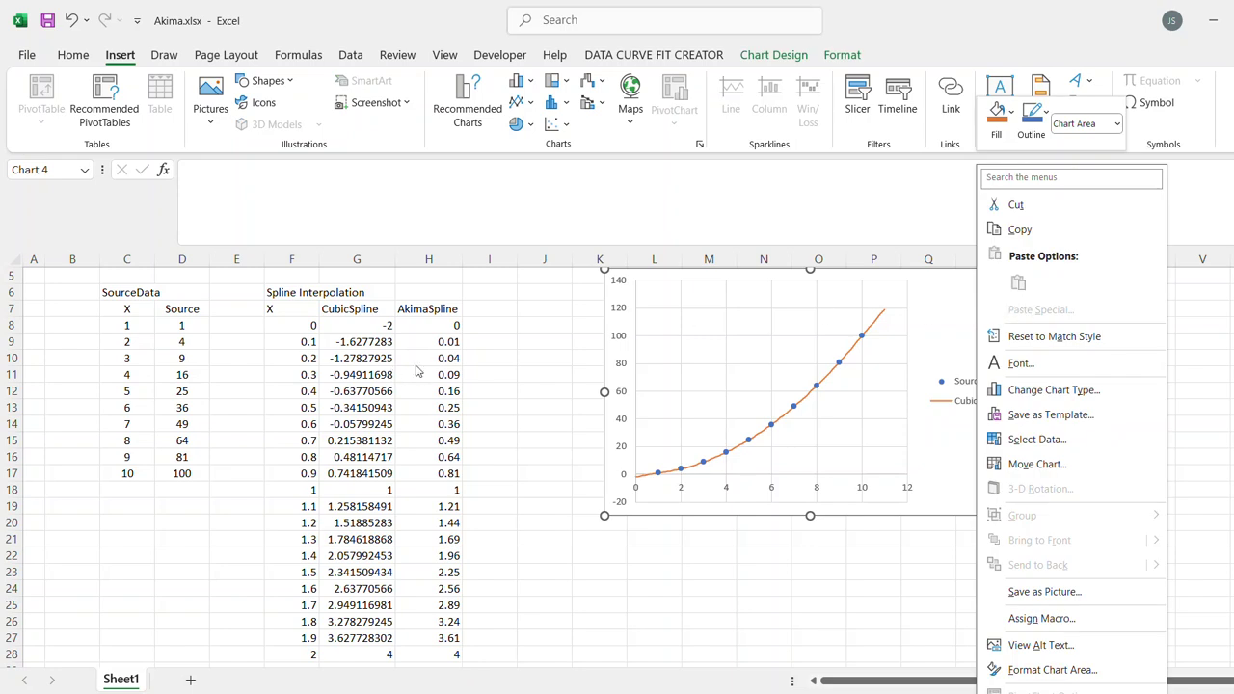
{"action": "key", "text": "Escape"}
{"action": "left_click_drag", "start_coordinate": [295, 312], "coordinate": [307, 633]}
{"action": "left_click_drag", "start_coordinate": [440, 637], "coordinate": [408, 308]}
{"action": "right_click", "coordinate": [409, 316]}
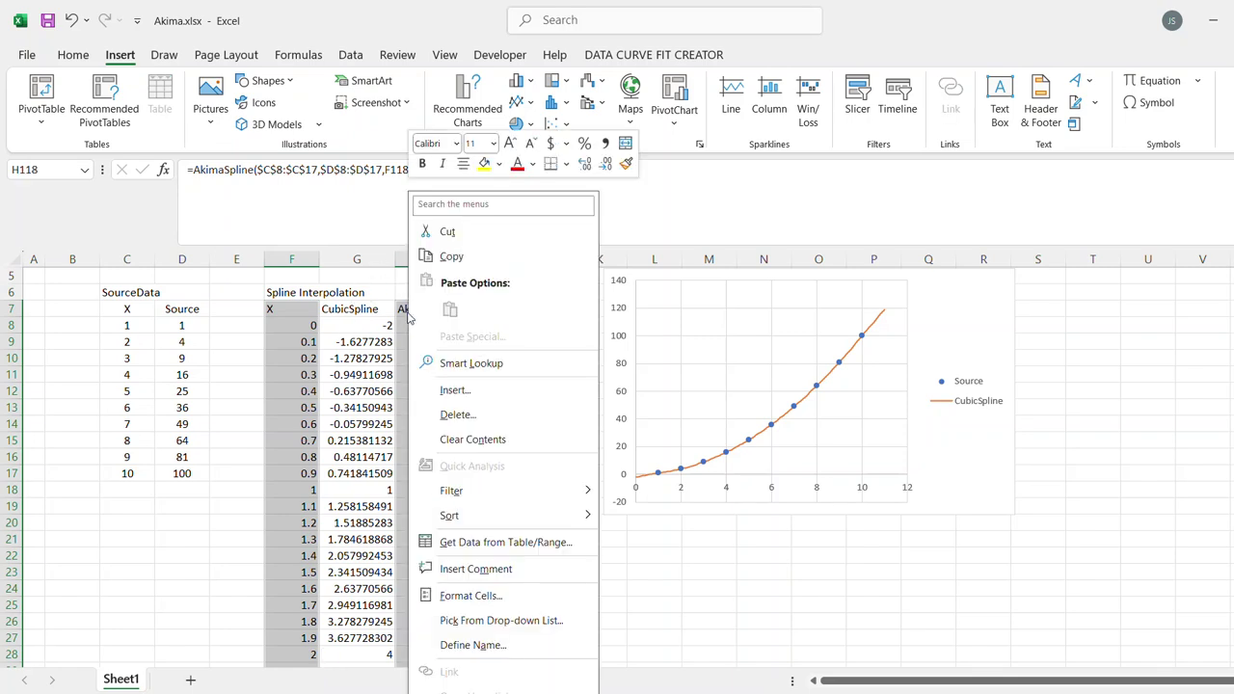
{"action": "left_click", "coordinate": [449, 256]}
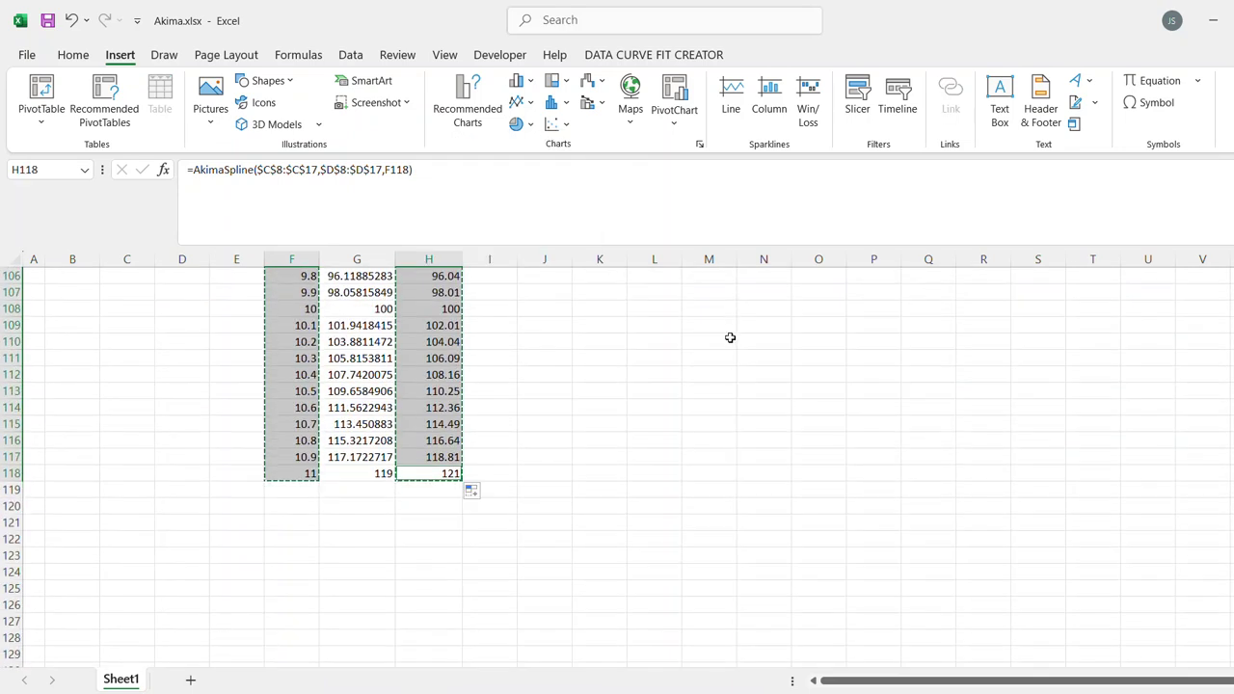
{"action": "scroll", "coordinate": [729, 338], "scroll_direction": "up", "scroll_amount": 13}
{"action": "scroll", "coordinate": [747, 366], "scroll_direction": "up", "scroll_amount": 20}
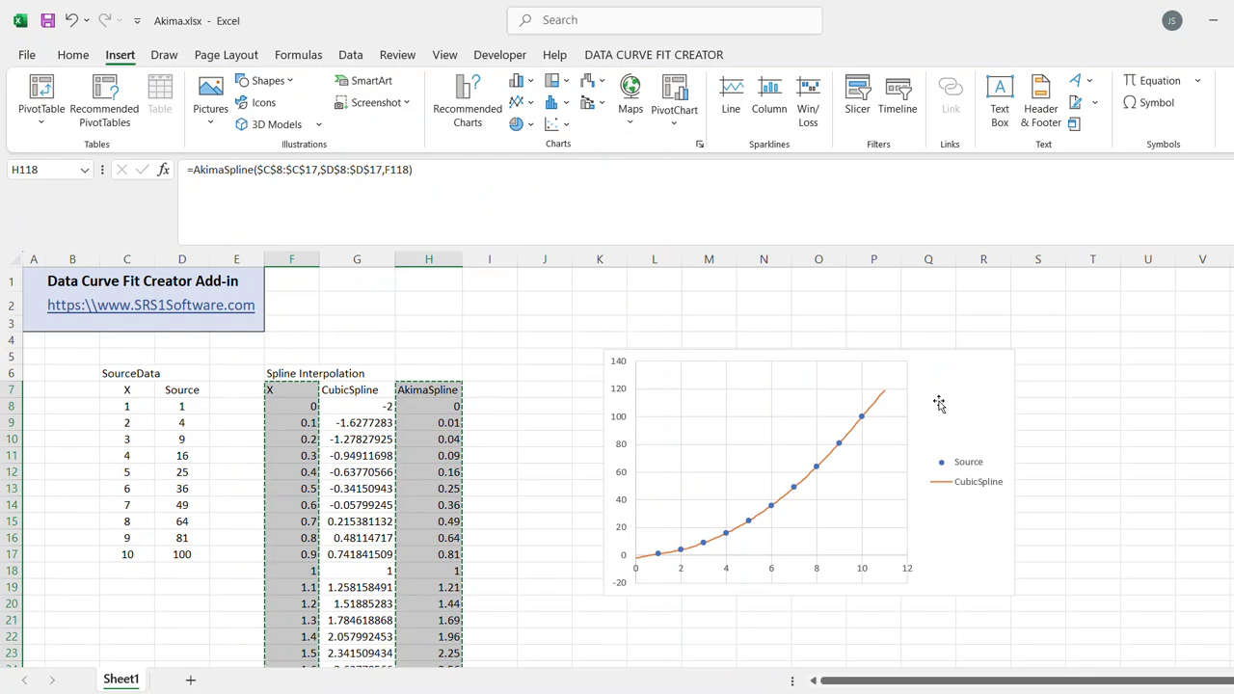
{"action": "right_click", "coordinate": [943, 407]}
{"action": "left_click", "coordinate": [1002, 309]}
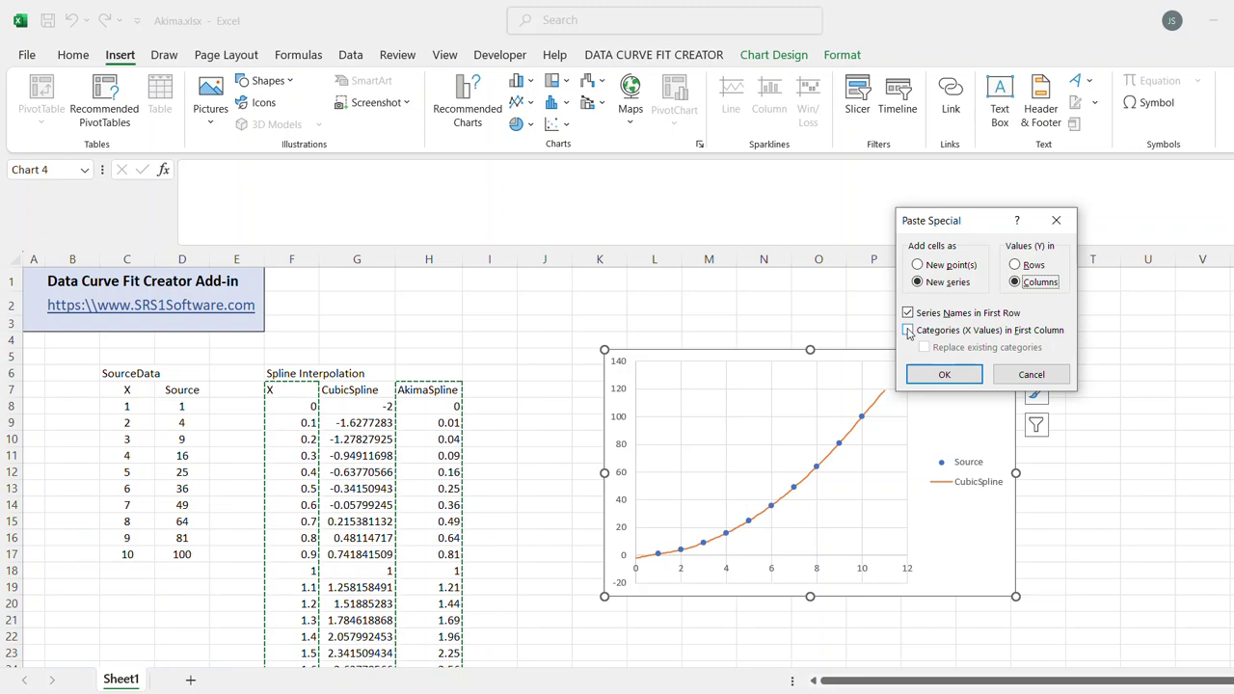
{"action": "left_click", "coordinate": [908, 331]}
{"action": "left_click", "coordinate": [944, 374]}
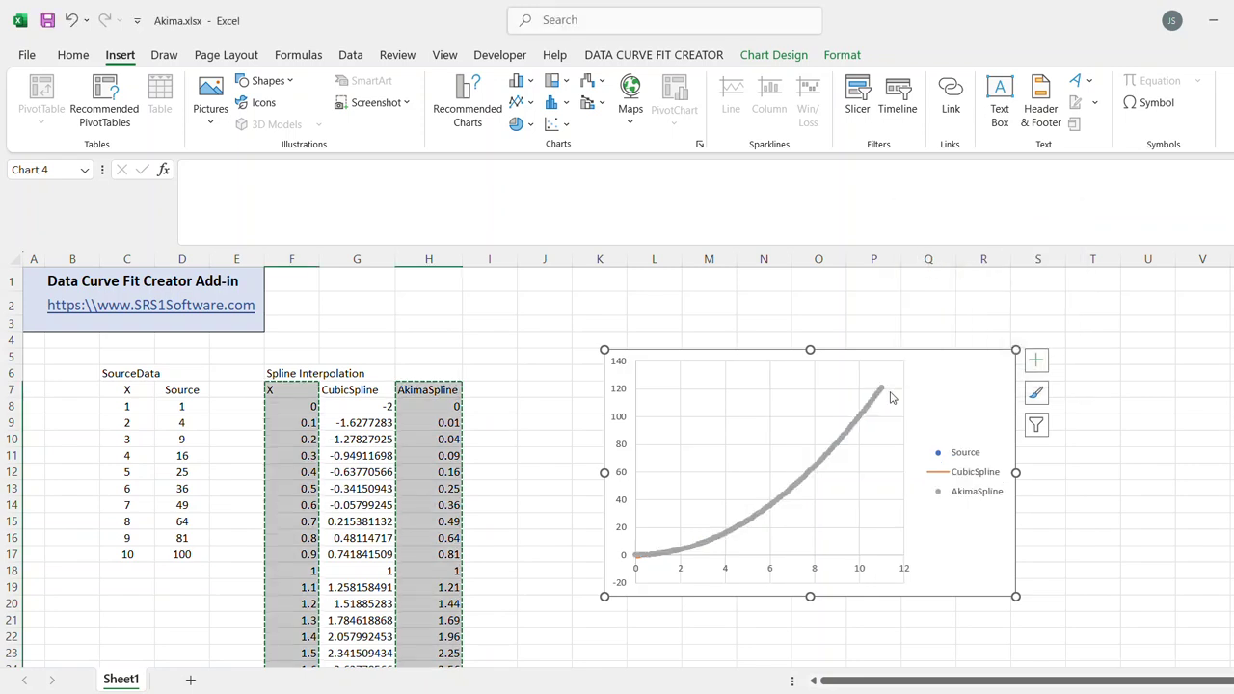
Change the AkimaSpline series to a scatter with smooth lines.
{"action": "left_click", "coordinate": [882, 390]}
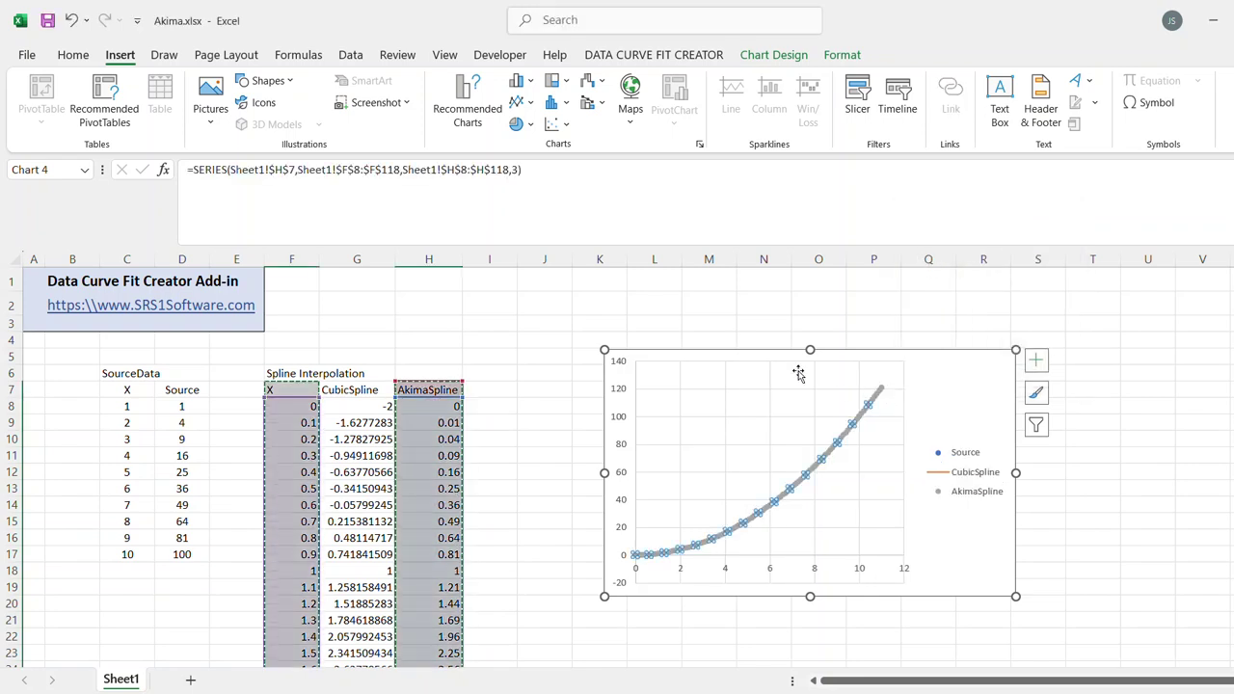
{"action": "left_click", "coordinate": [557, 124]}
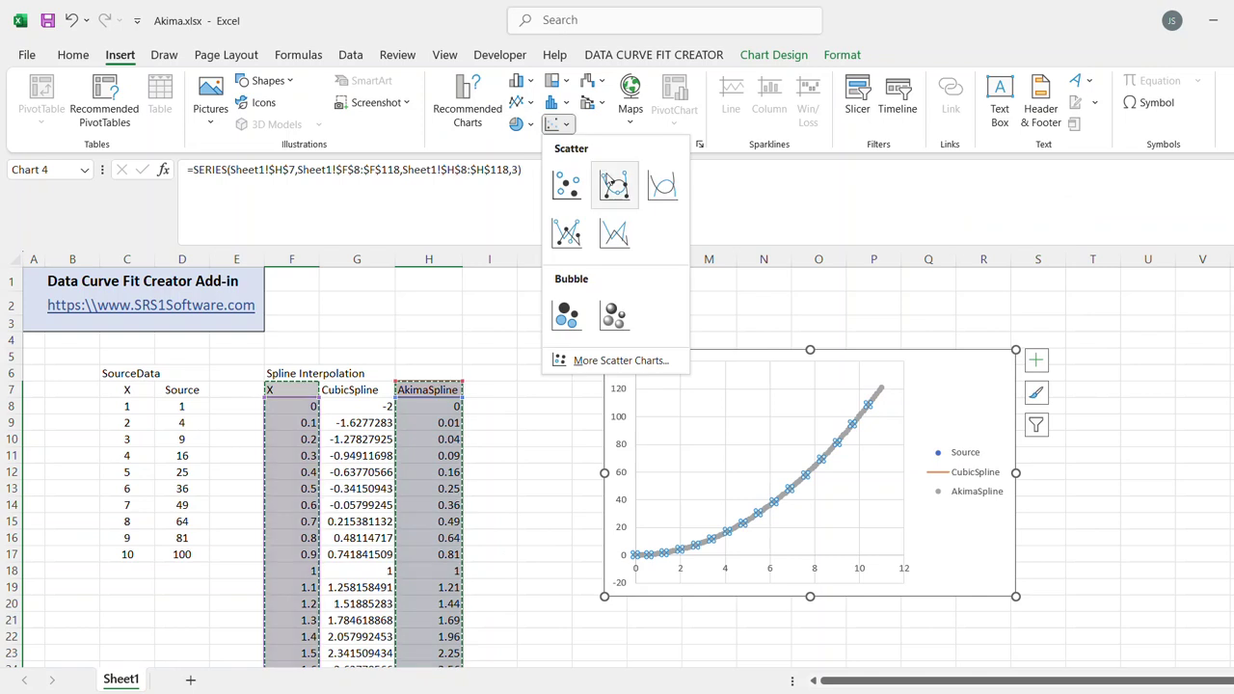
{"action": "left_click", "coordinate": [613, 233]}
{"action": "left_click", "coordinate": [572, 378]}
{"action": "left_click", "coordinate": [498, 388]}
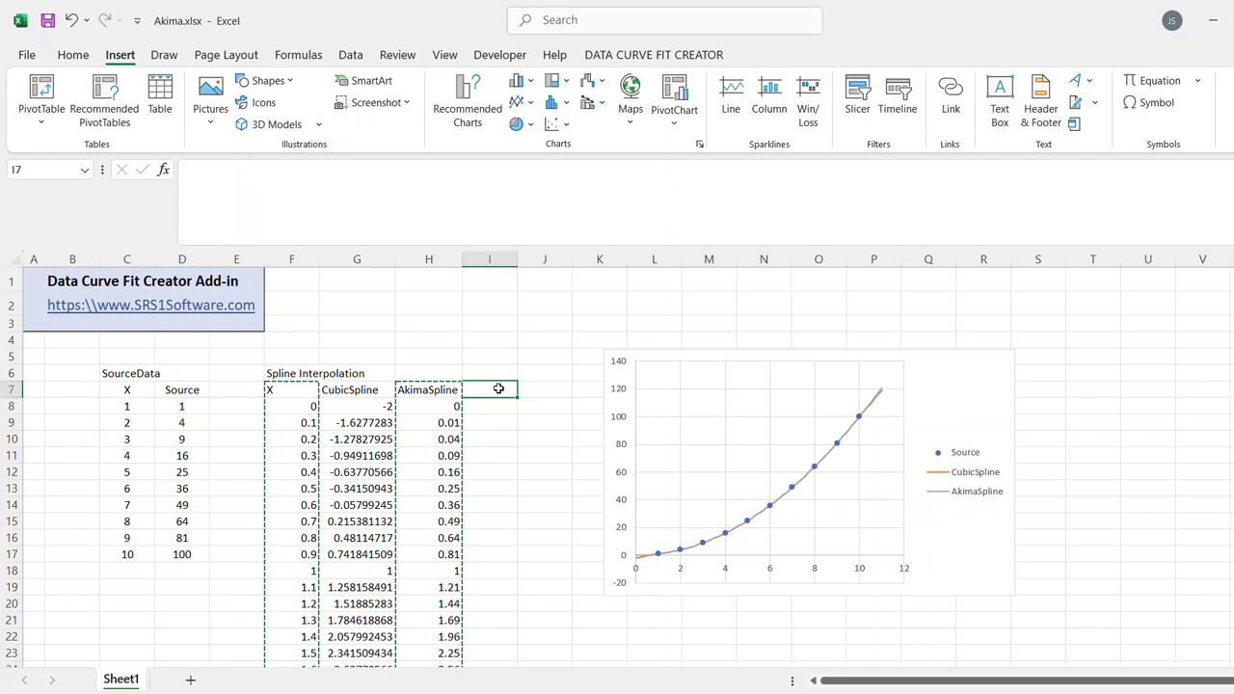
Label I7 'BesselSpline' and pick the BesselSpline function for cell I8.
{"action": "type", "text": "BesselSpline"}
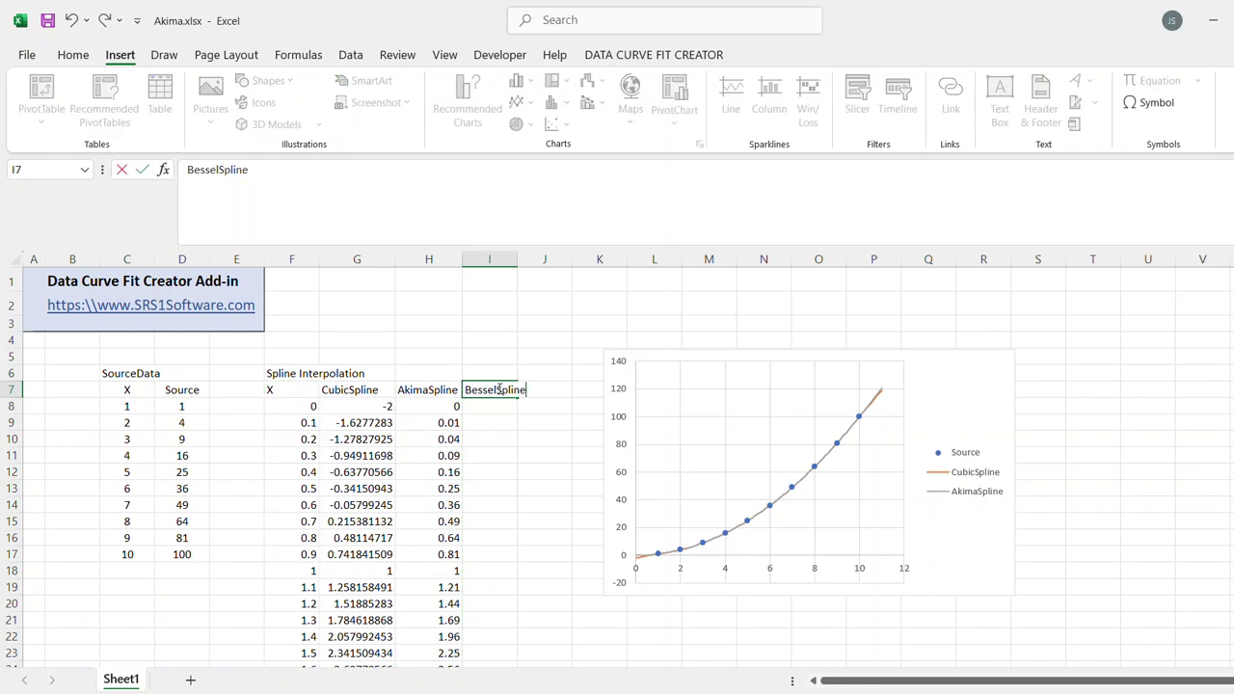
{"action": "key", "text": "Return"}
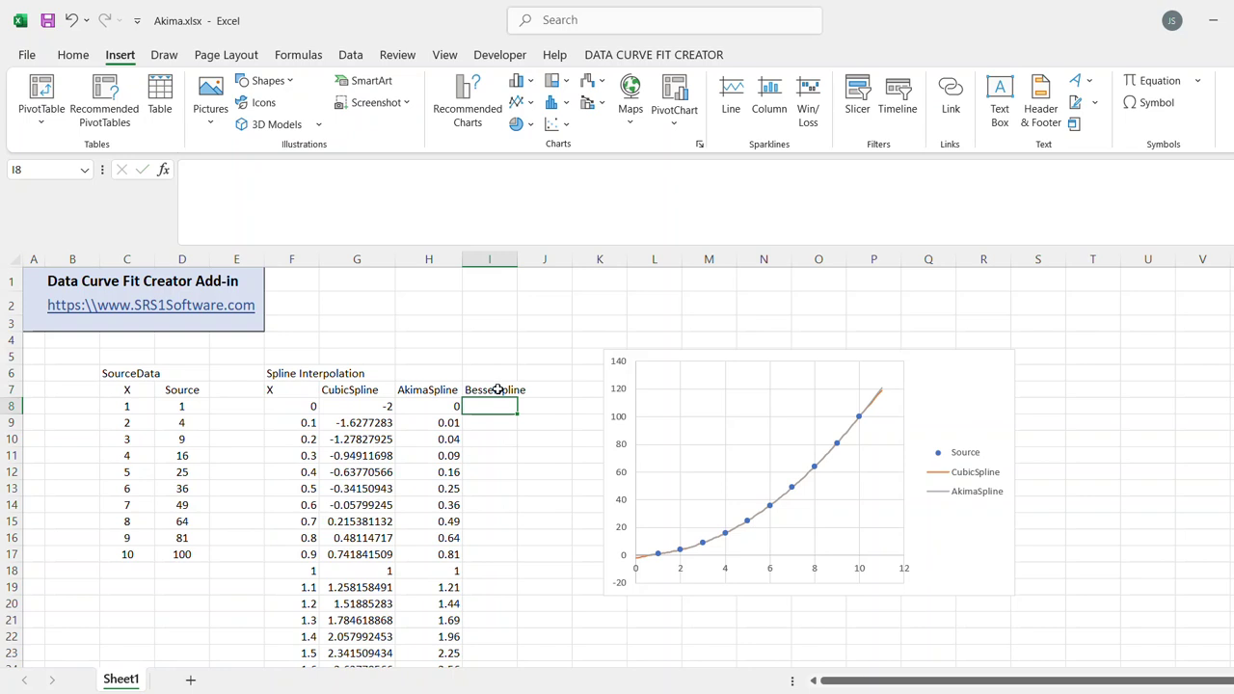
{"action": "type", "text": "="}
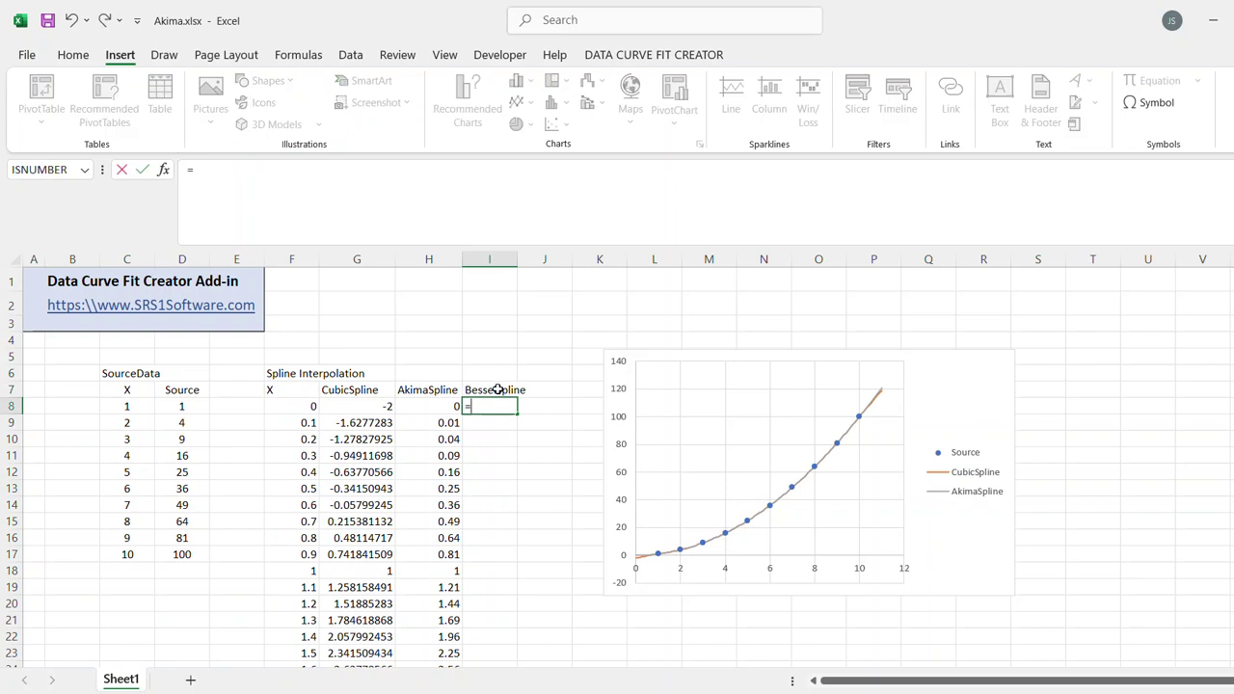
{"action": "left_click", "coordinate": [164, 170]}
{"action": "left_click", "coordinate": [568, 358]}
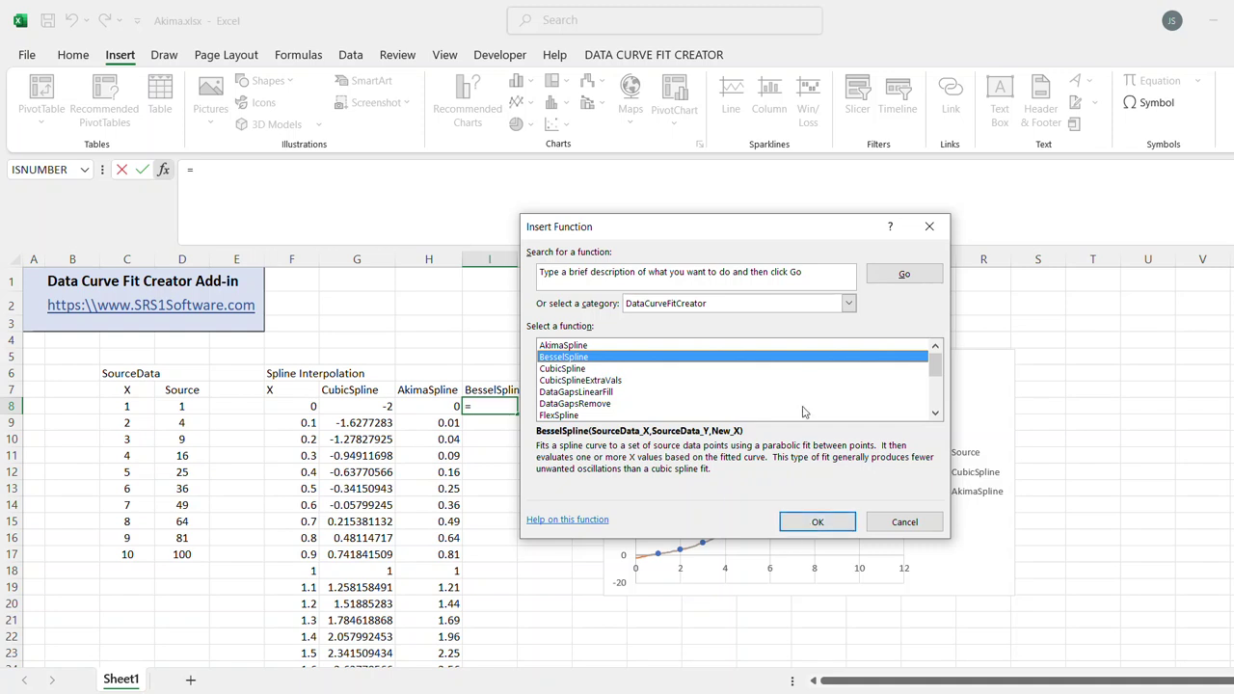
Give BesselSpline the arguments $C$8:$C$17, $D$8:$D$17 and F8, returning -1.
{"action": "left_click", "coordinate": [819, 522]}
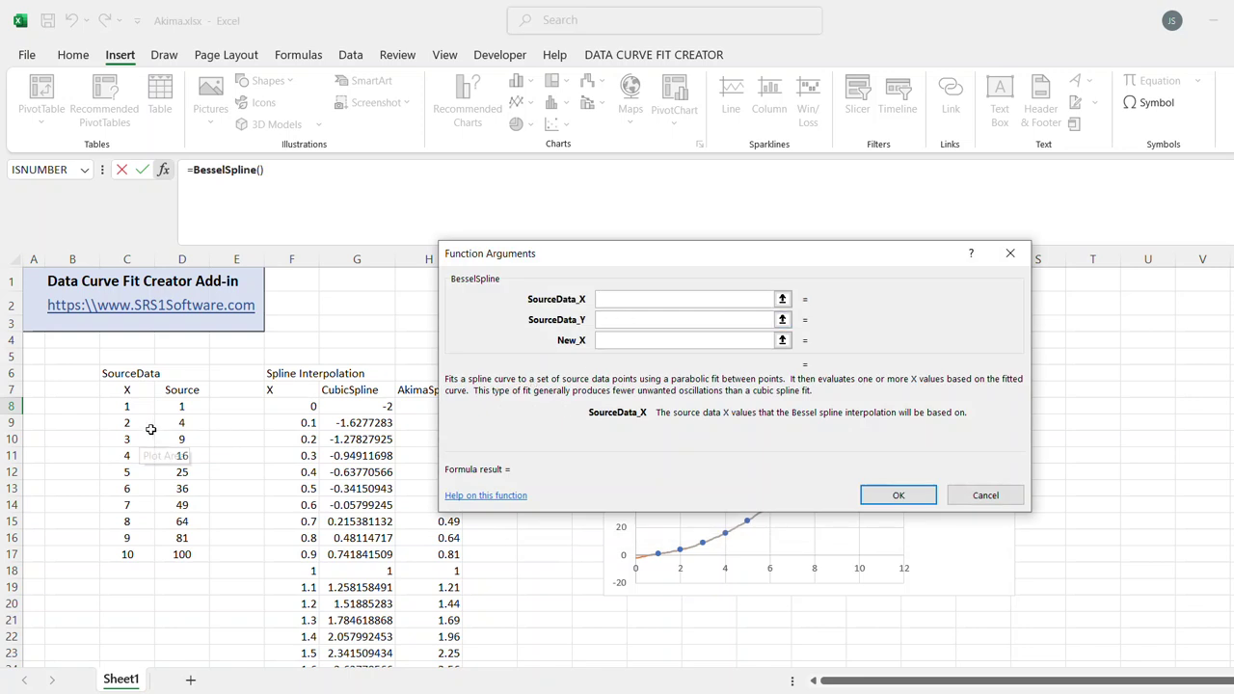
{"action": "left_click_drag", "start_coordinate": [142, 407], "coordinate": [132, 553]}
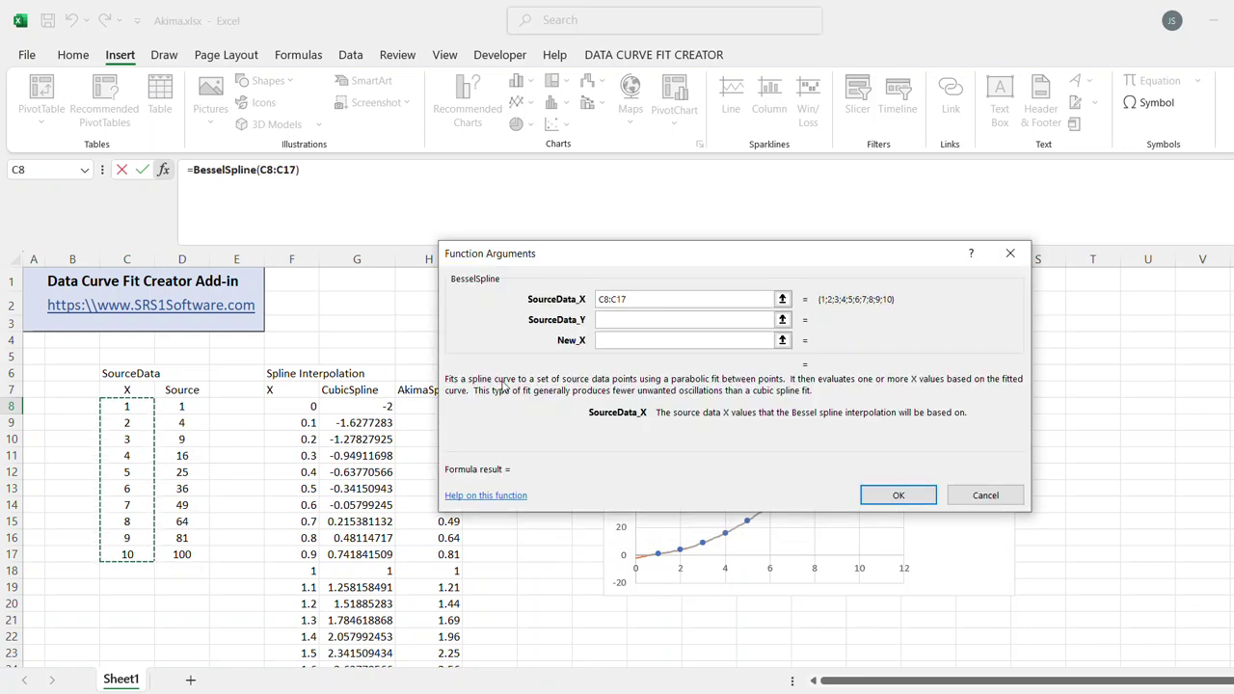
{"action": "key", "text": "F4"}
{"action": "key", "text": "Tab"}
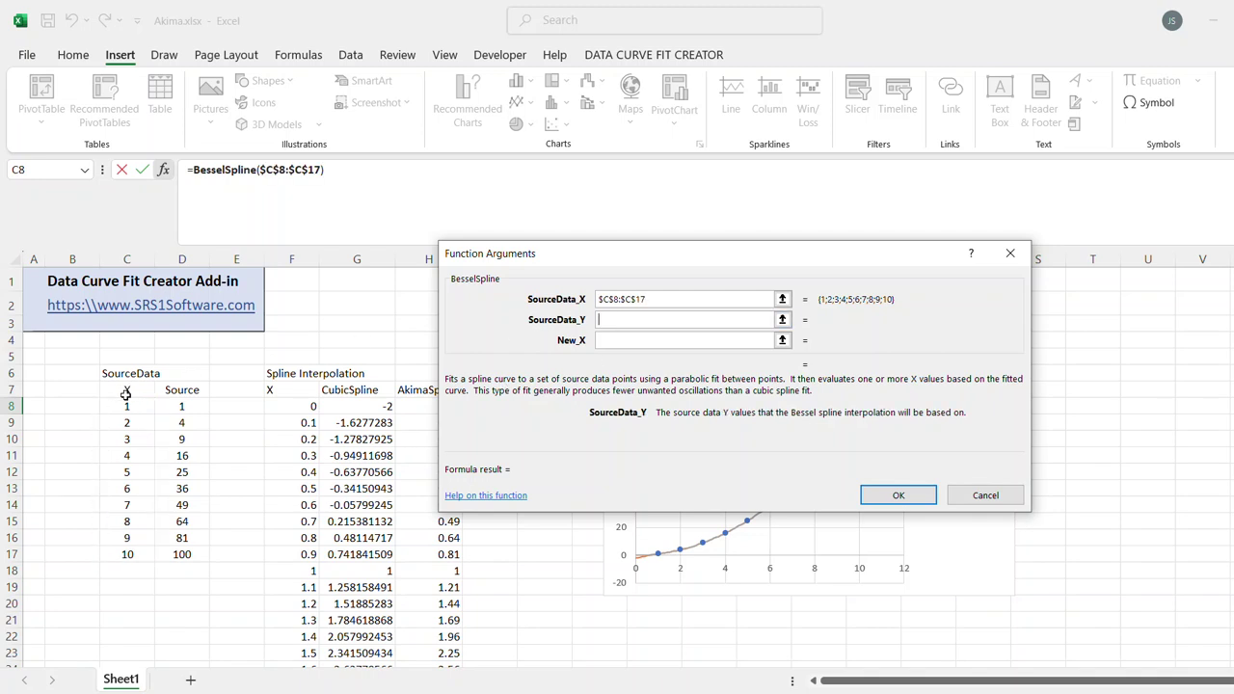
{"action": "left_click_drag", "start_coordinate": [172, 406], "coordinate": [192, 559]}
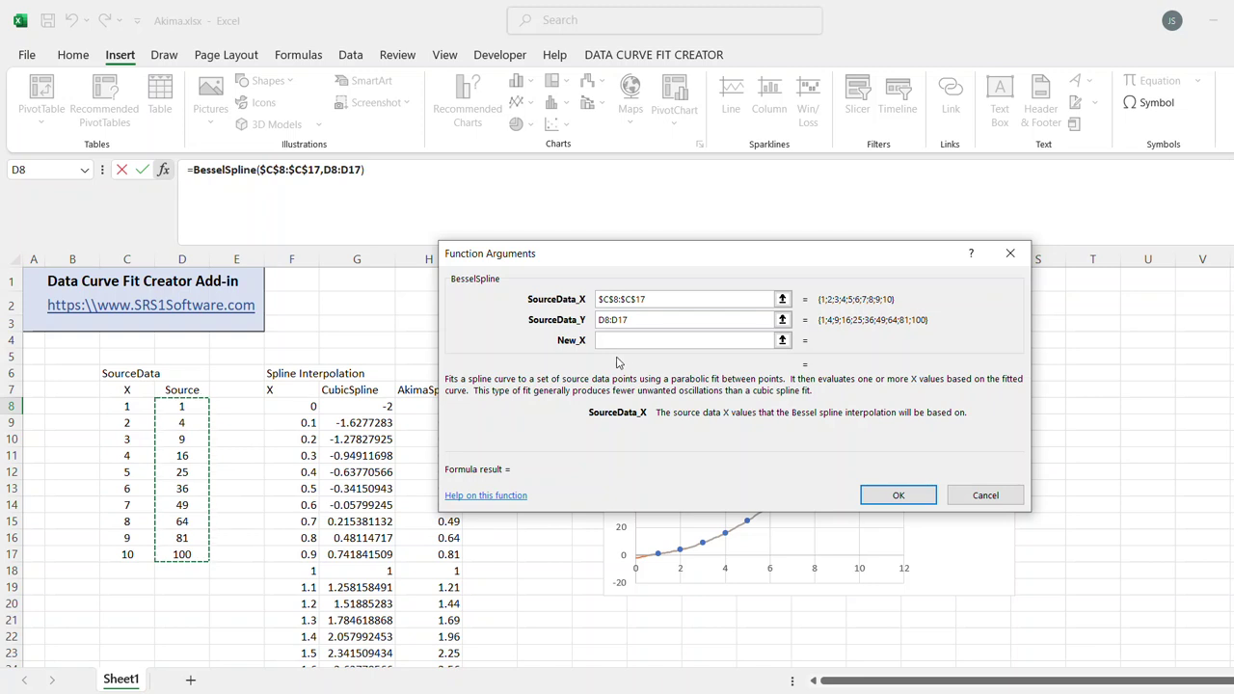
{"action": "key", "text": "F4"}
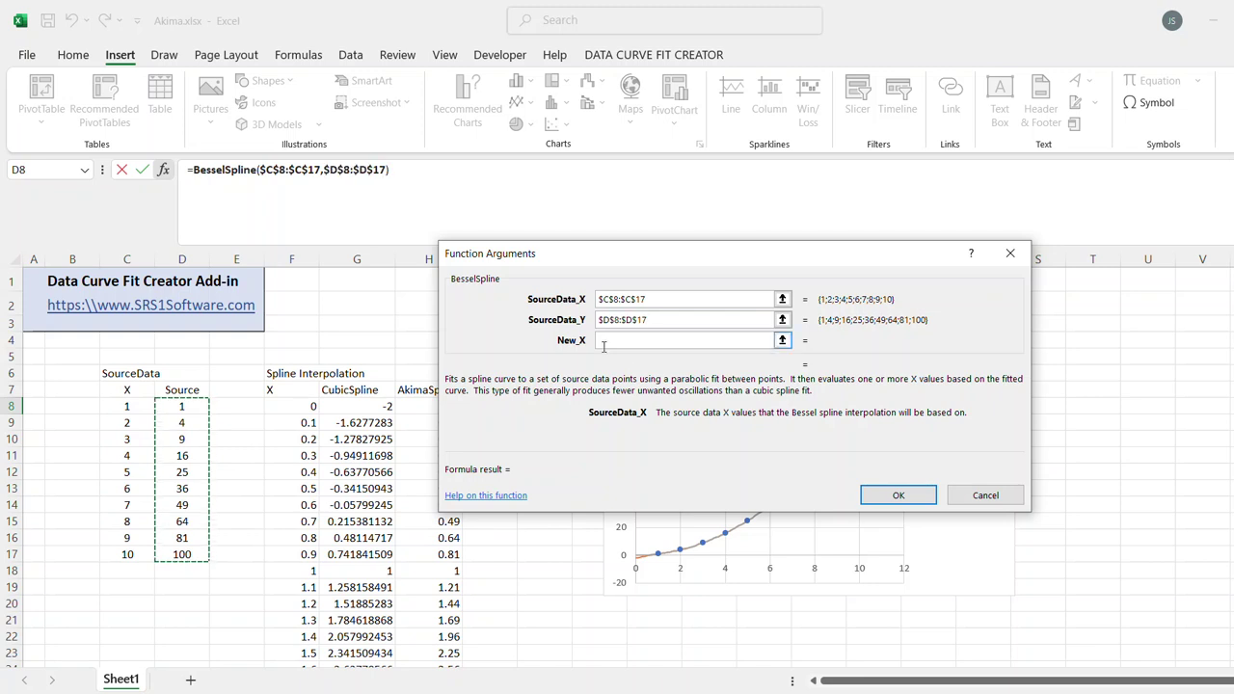
{"action": "left_click", "coordinate": [617, 342]}
{"action": "left_click", "coordinate": [311, 406]}
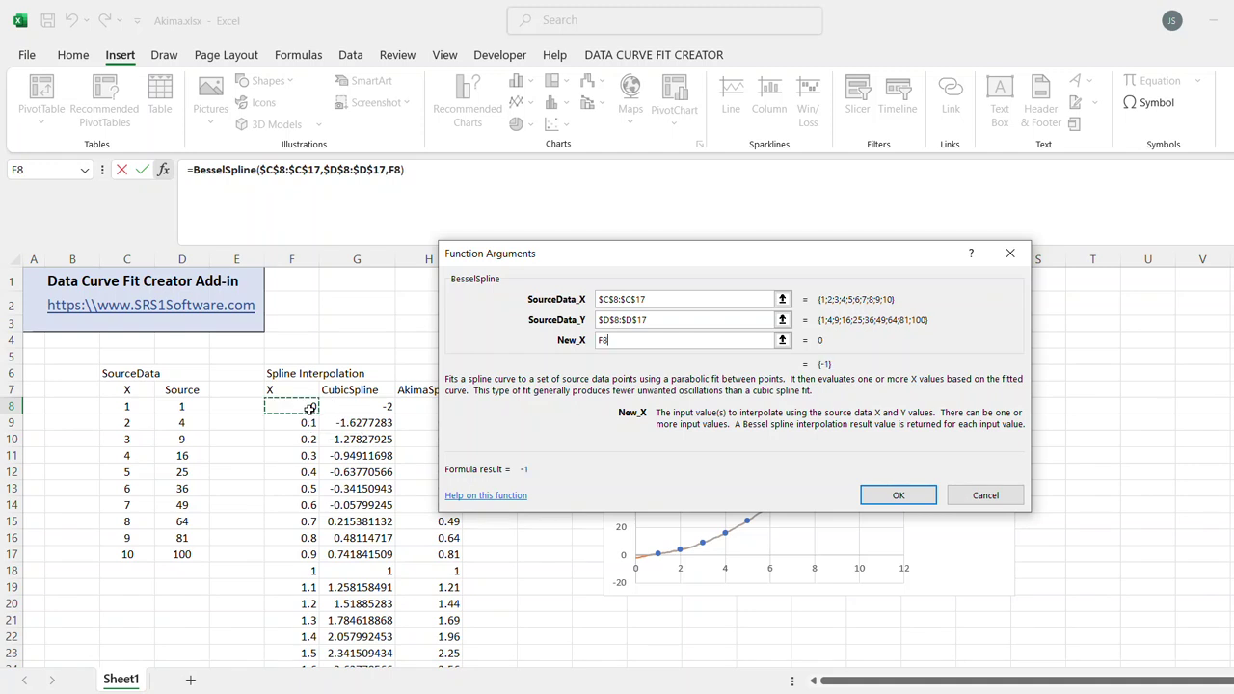
{"action": "key", "text": "Return"}
Fill the BesselSpline formula down column I and copy columns F and I.
{"action": "double_click", "coordinate": [516, 415]}
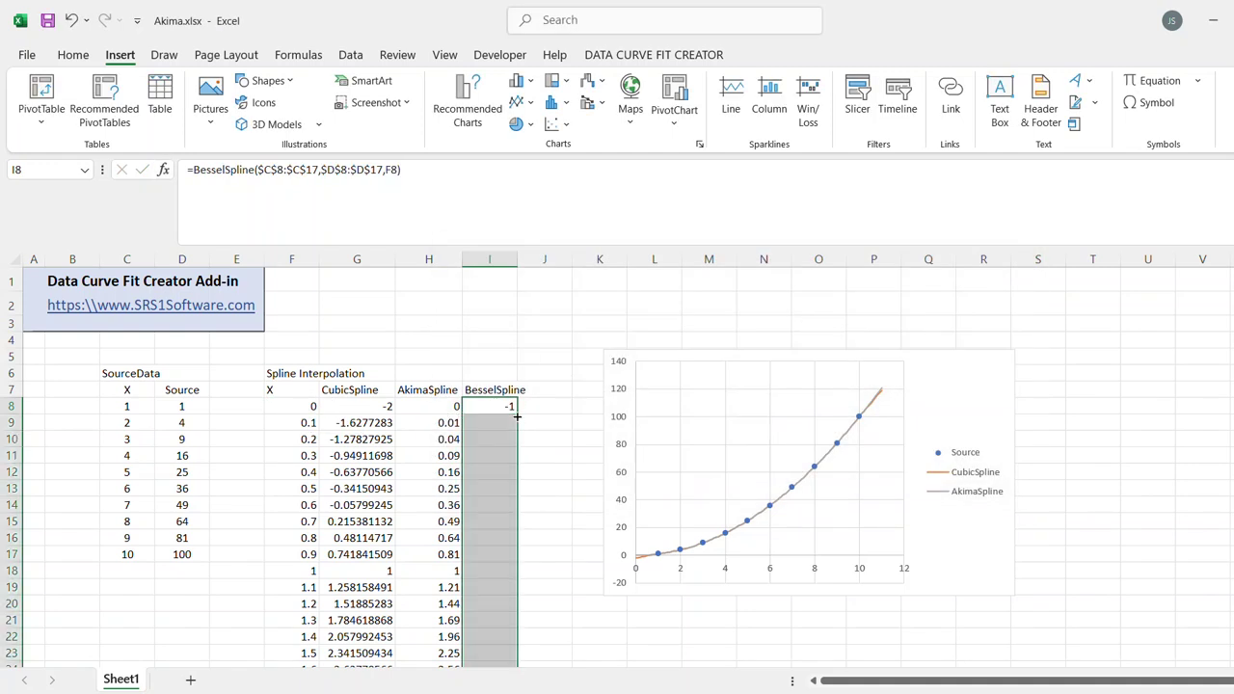
{"action": "left_click_drag", "start_coordinate": [310, 392], "coordinate": [303, 637]}
{"action": "left_click_drag", "start_coordinate": [502, 639], "coordinate": [482, 323]}
{"action": "right_click", "coordinate": [485, 330]}
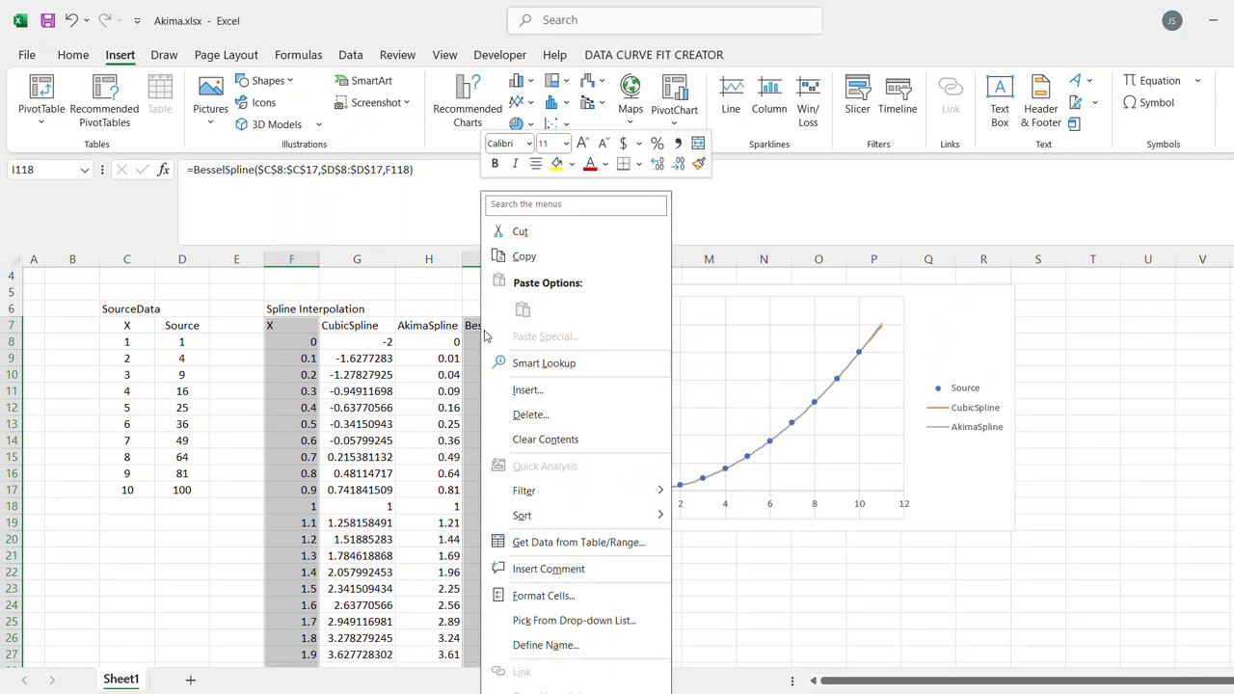
{"action": "left_click", "coordinate": [511, 257]}
Paste the copied columns onto the chart as a BesselSpline series, shown as a smooth line.
{"action": "scroll", "coordinate": [761, 347], "scroll_direction": "up", "scroll_amount": 8}
{"action": "scroll", "coordinate": [719, 369], "scroll_direction": "up", "scroll_amount": 20}
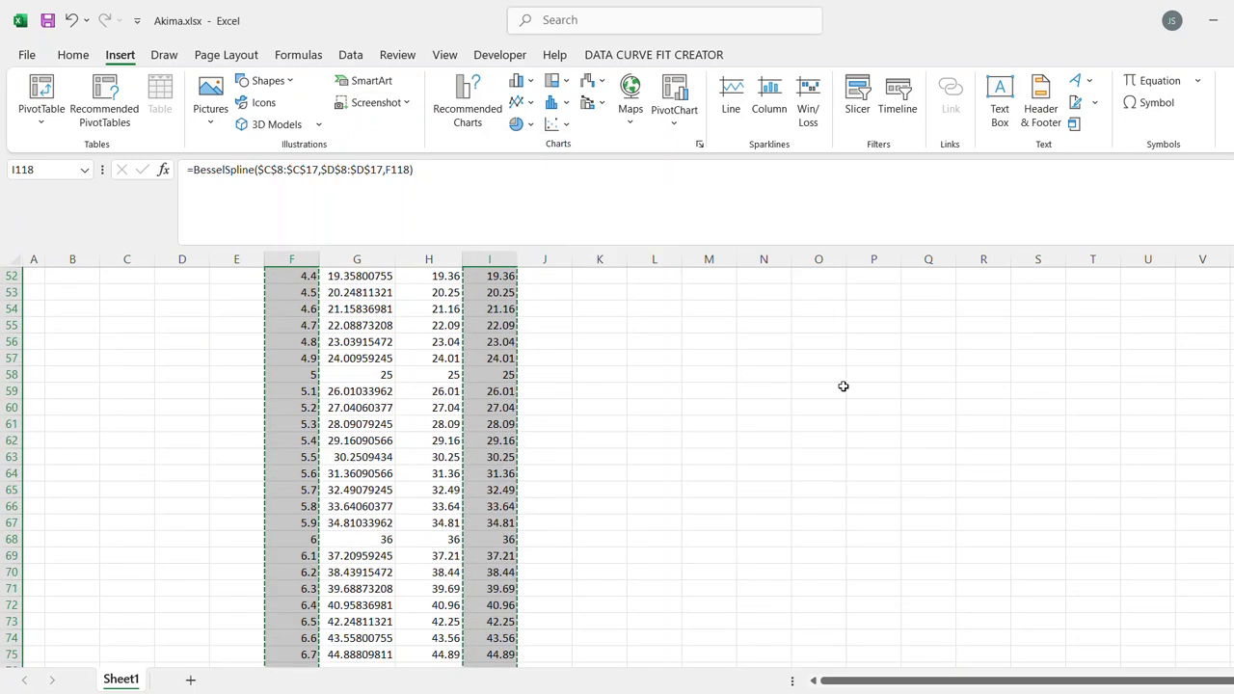
{"action": "left_click", "coordinate": [949, 390]}
{"action": "right_click", "coordinate": [949, 390]}
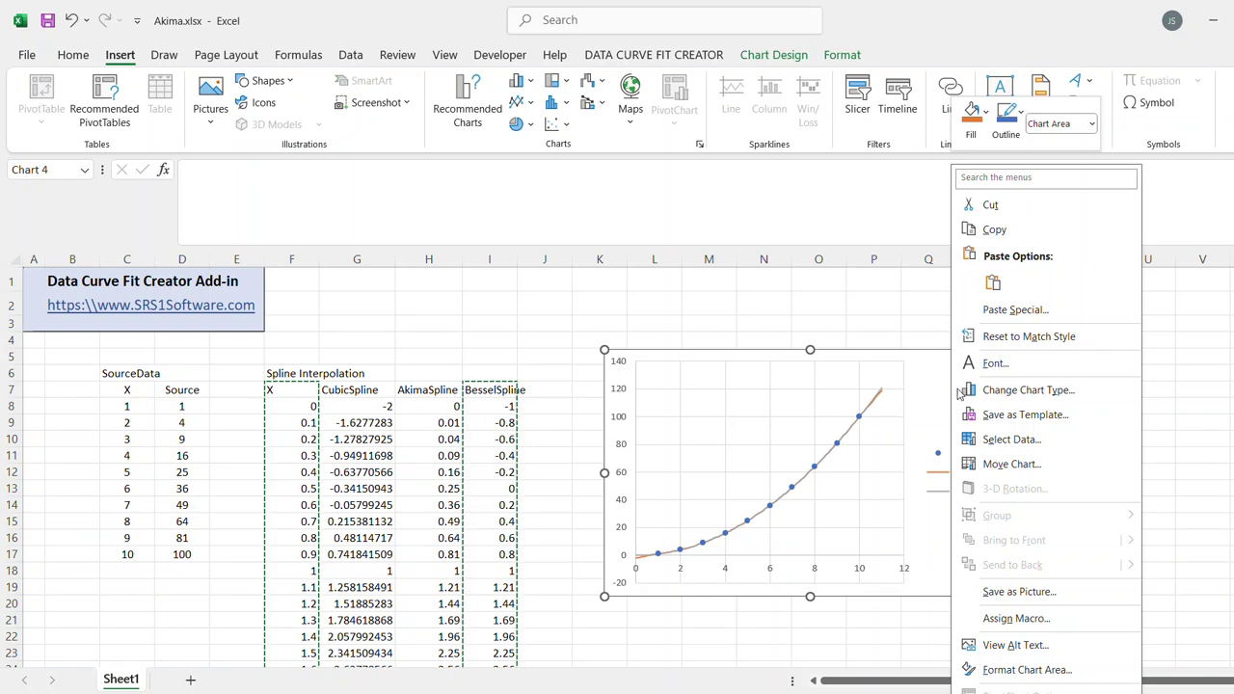
{"action": "left_click", "coordinate": [993, 310]}
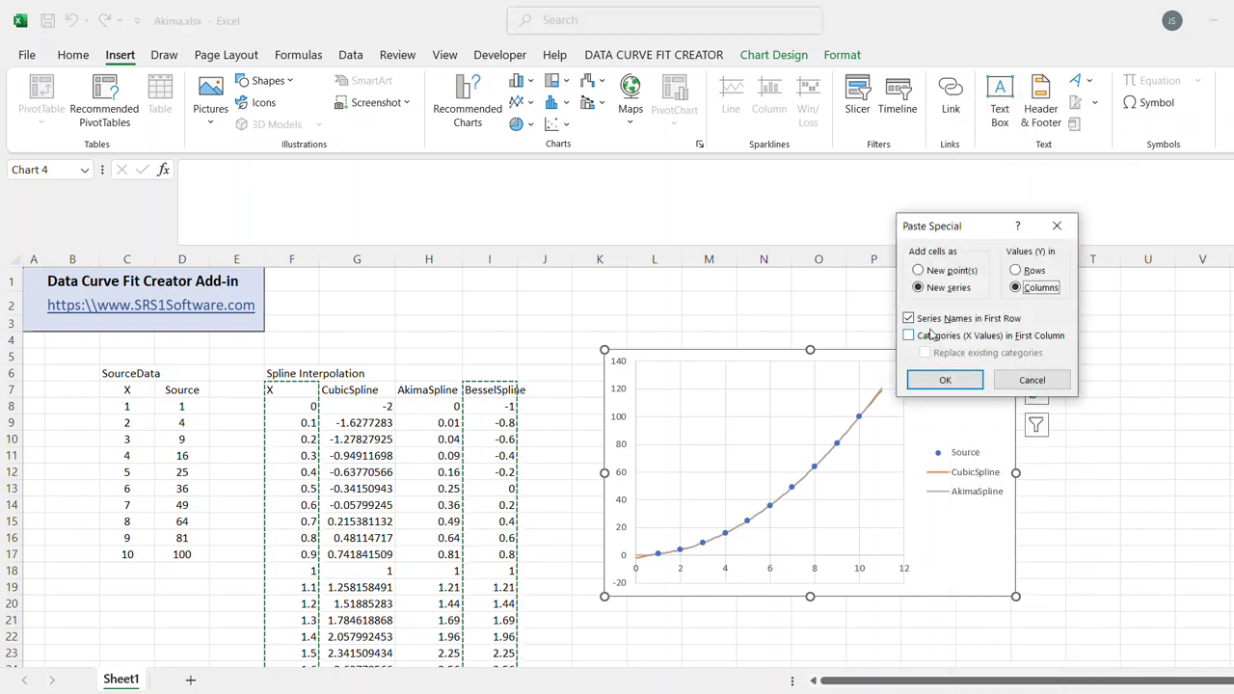
{"action": "left_click", "coordinate": [908, 336]}
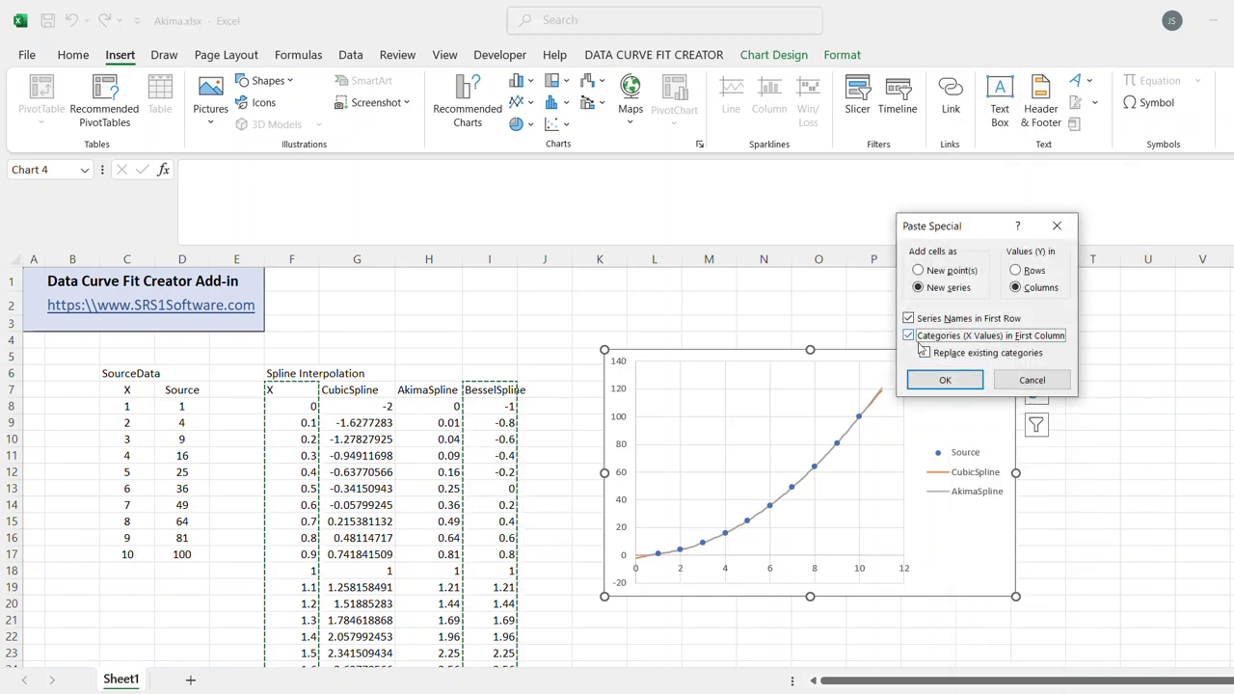
{"action": "left_click", "coordinate": [954, 379]}
{"action": "left_click", "coordinate": [880, 395]}
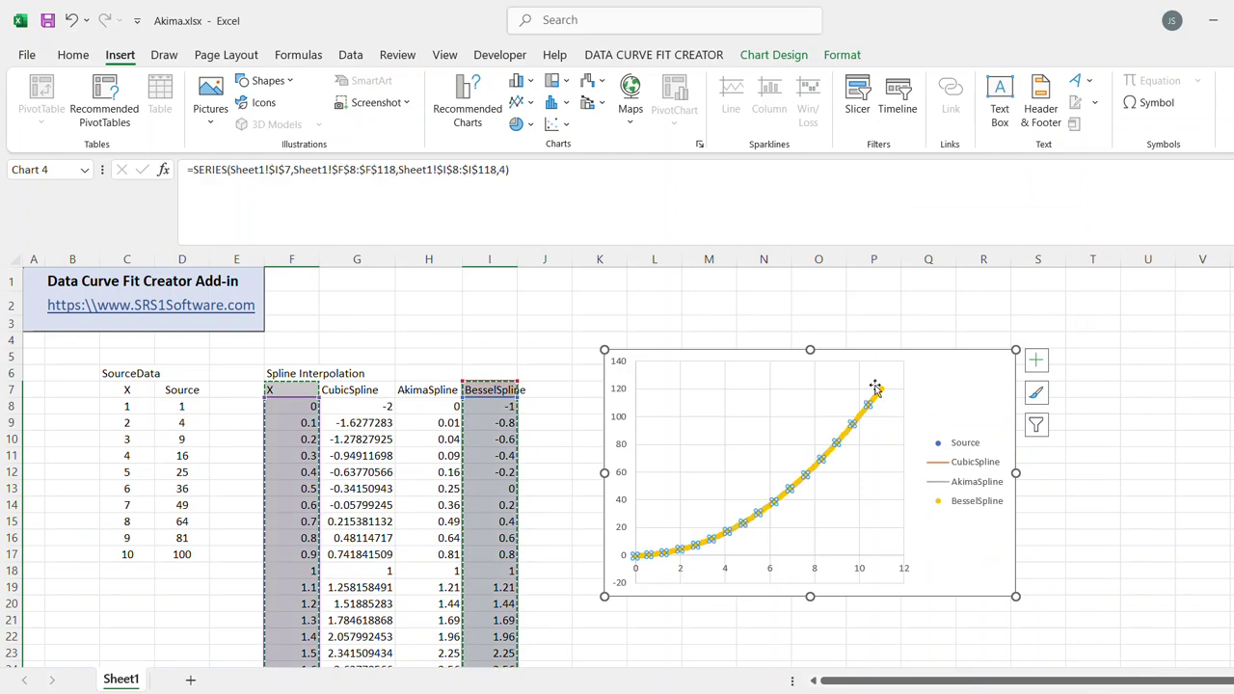
{"action": "left_click", "coordinate": [564, 128]}
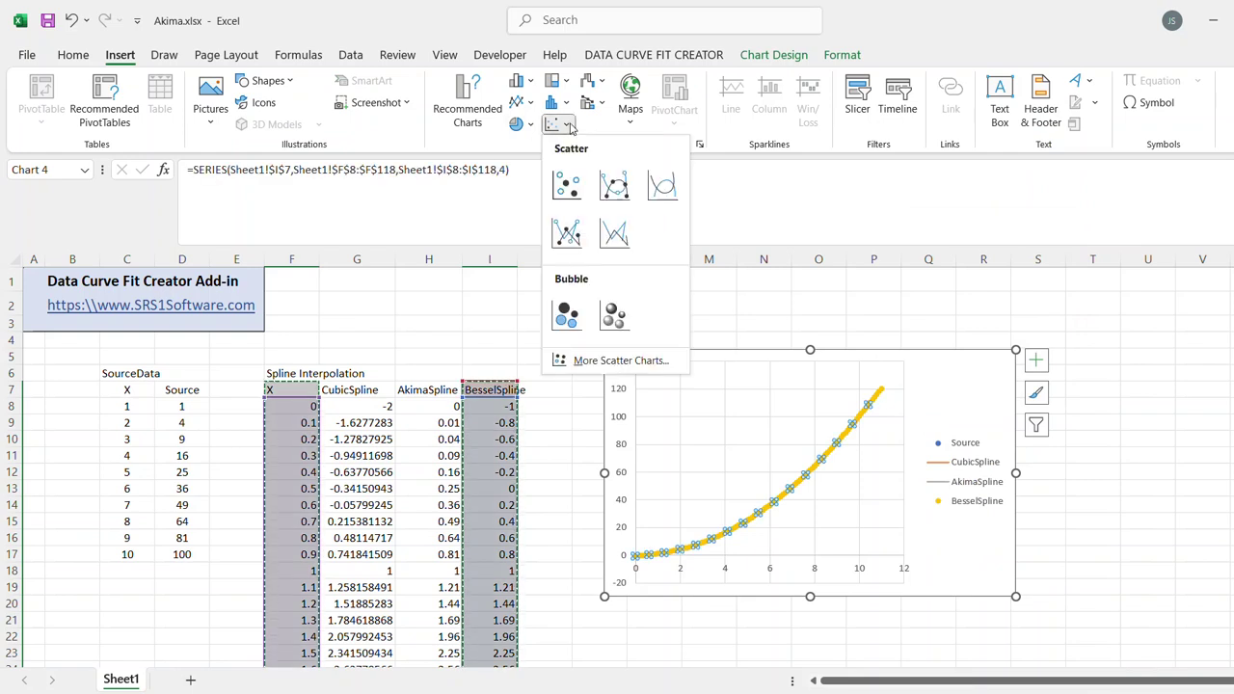
{"action": "left_click", "coordinate": [617, 233]}
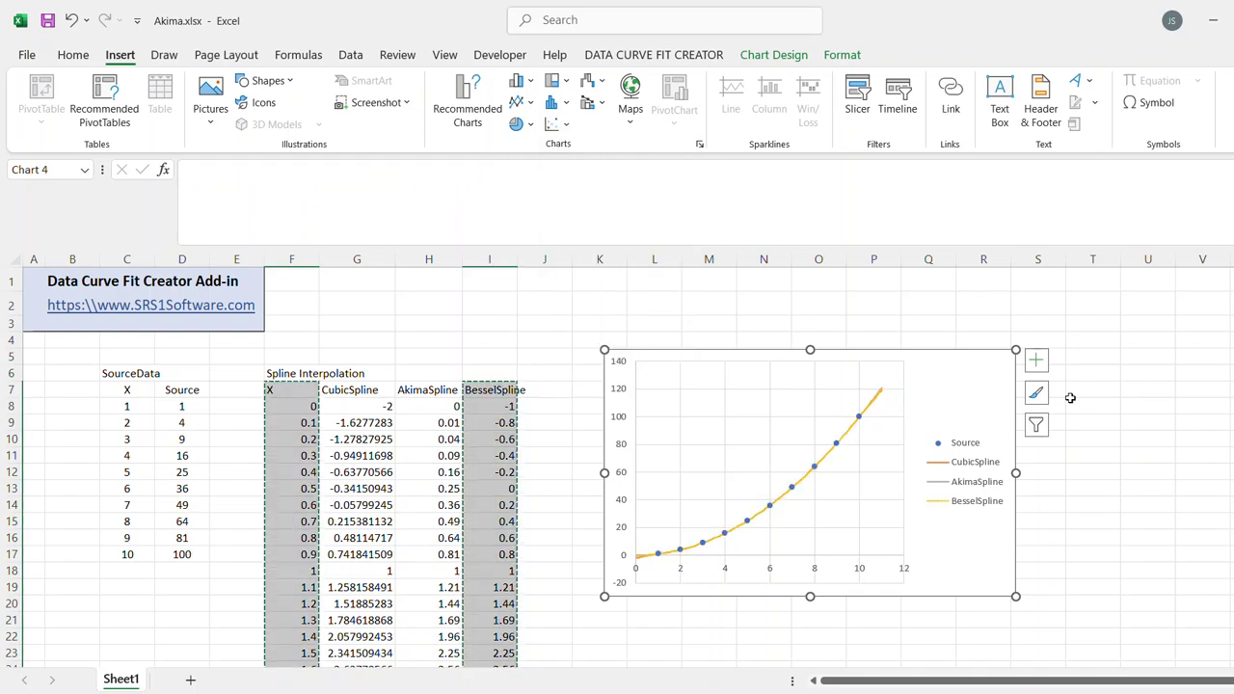
Move the chart up and left, then drag its corner to make it wider and taller.
{"action": "left_click", "coordinate": [1100, 419]}
{"action": "left_click_drag", "start_coordinate": [987, 418], "coordinate": [958, 373]}
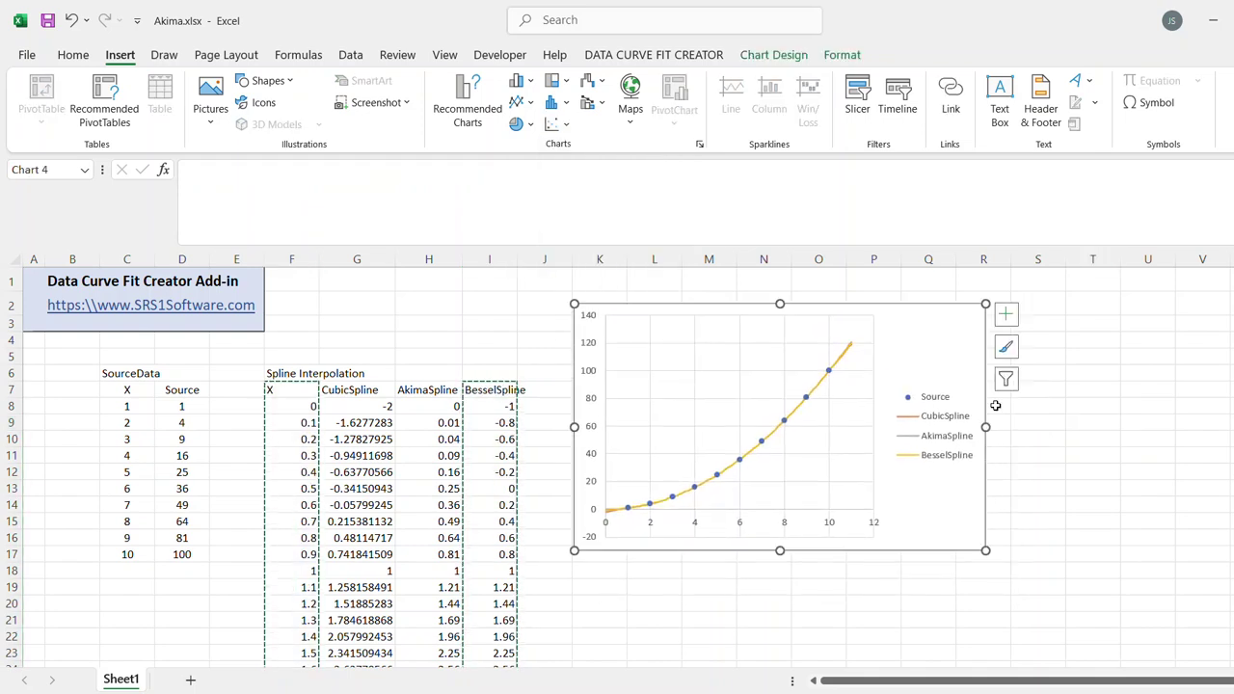
{"action": "left_click_drag", "start_coordinate": [985, 550], "coordinate": [1041, 620]}
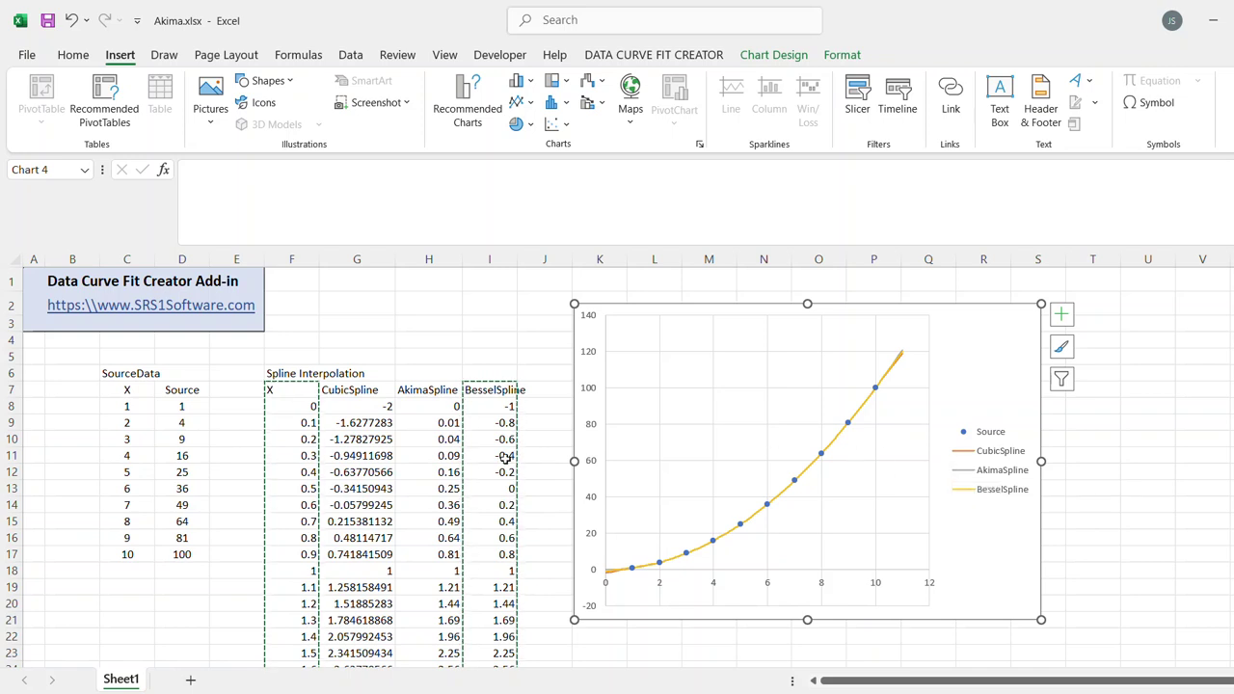
{"action": "left_click", "coordinate": [439, 334]}
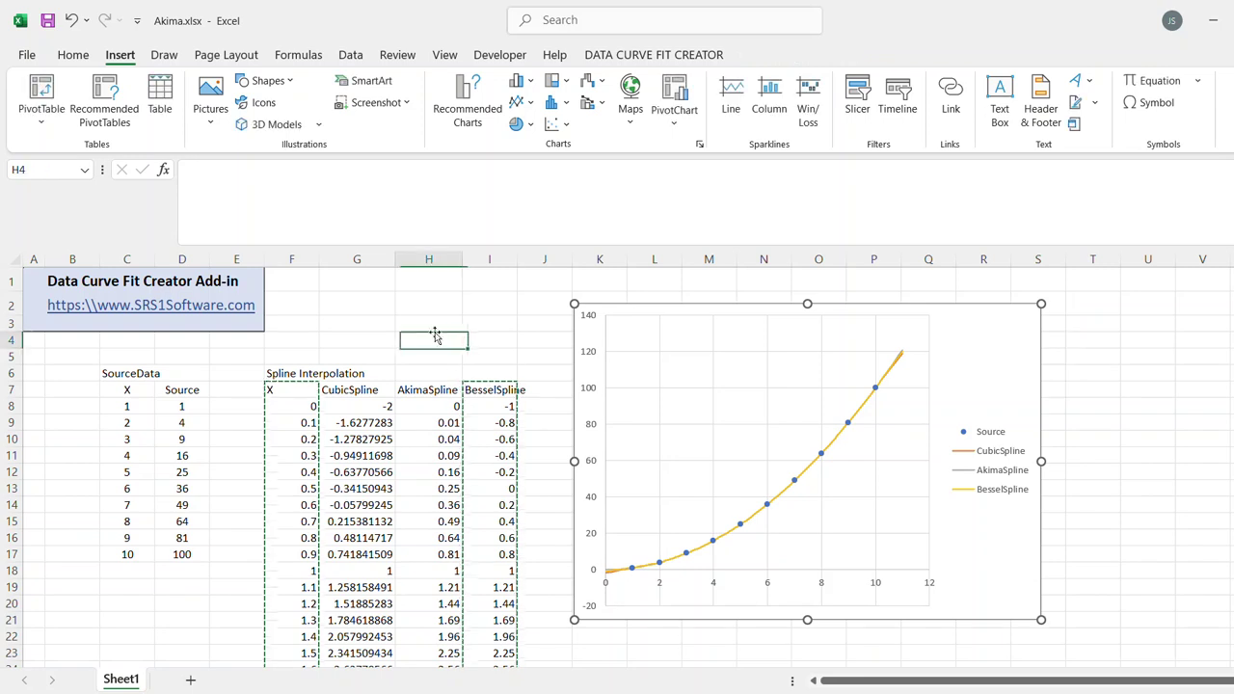
Change the Source value in D12 from 25 to 100.
{"action": "left_click", "coordinate": [192, 472]}
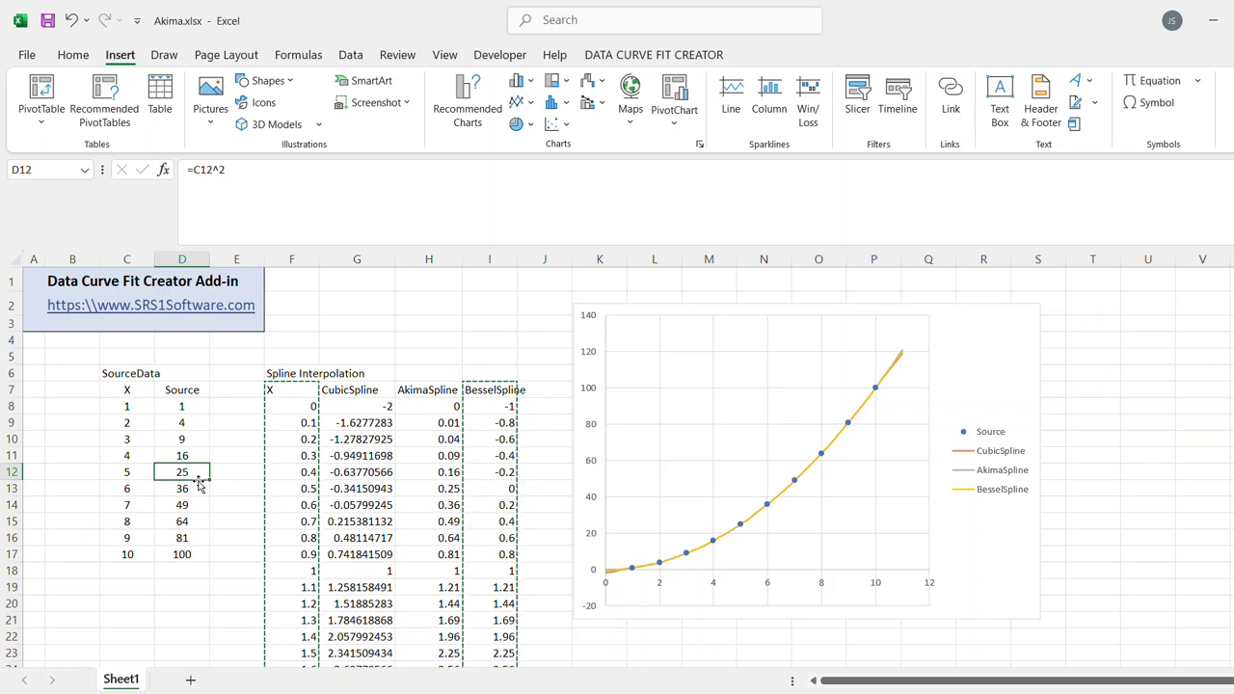
{"action": "type", "text": "100"}
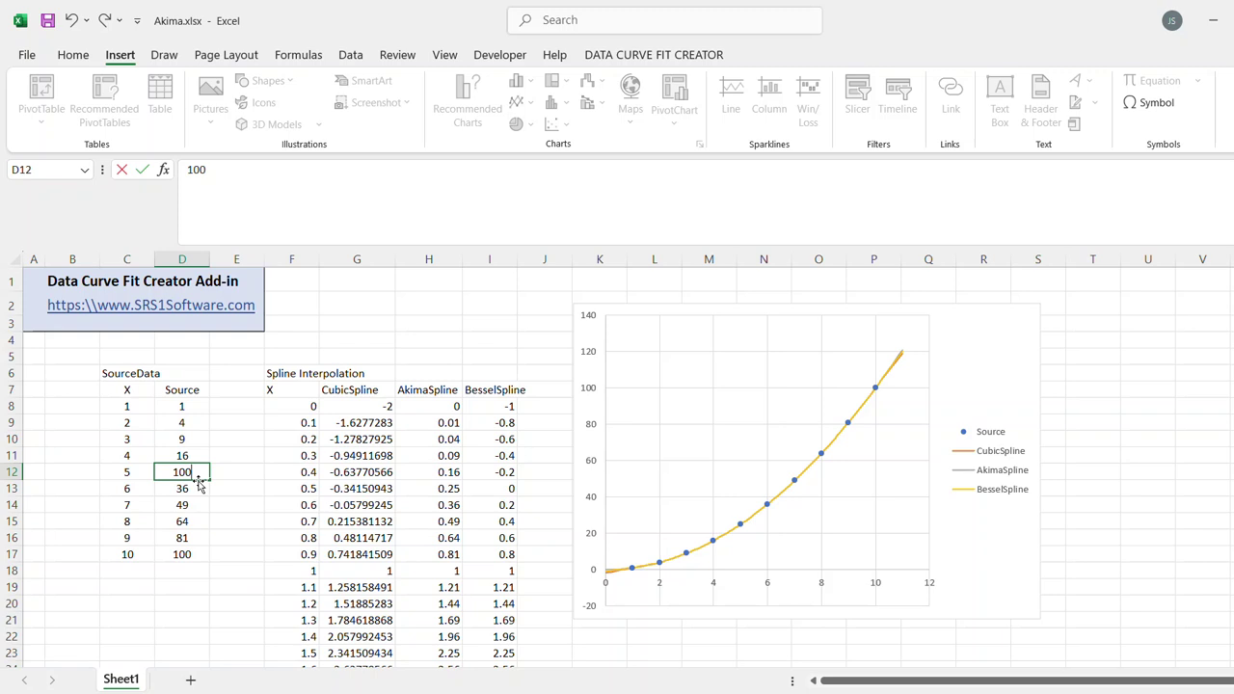
{"action": "key", "text": "Return"}
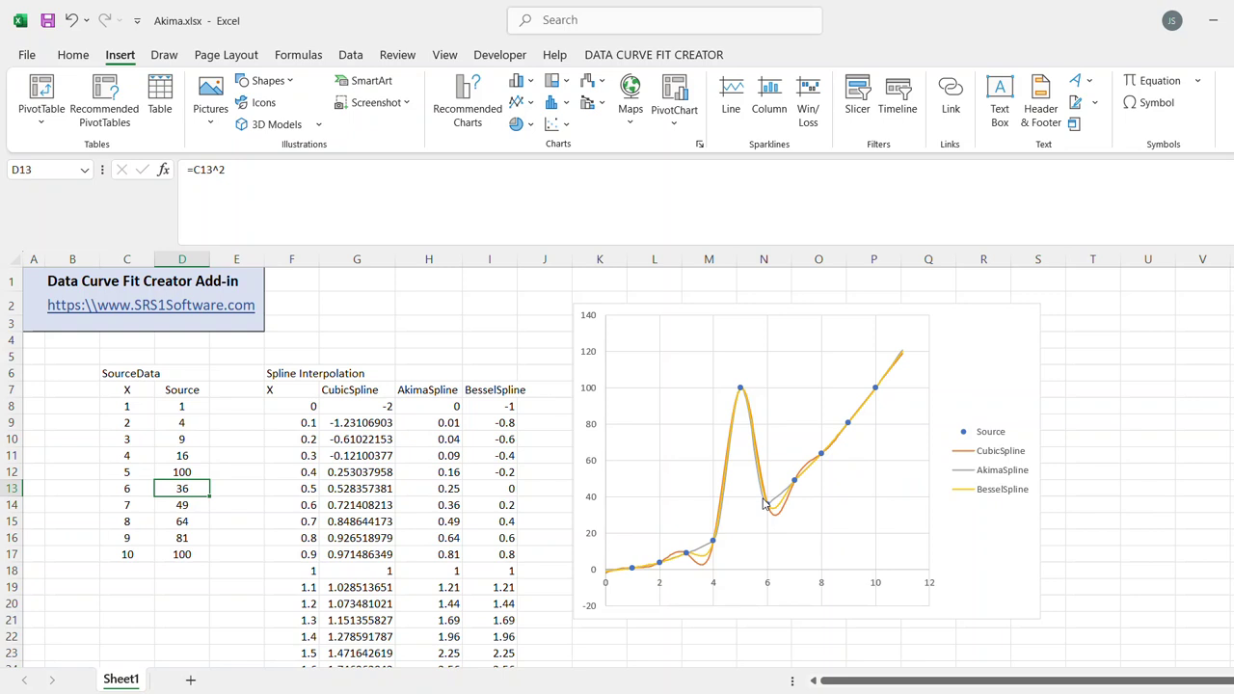
Set the horizontal axis bounds in Format Axis to minimum 5 and maximum 7.
{"action": "mouse_move", "coordinate": [764, 501]}
{"action": "mouse_move", "coordinate": [806, 479]}
{"action": "mouse_move", "coordinate": [834, 441]}
{"action": "mouse_move", "coordinate": [779, 508]}
{"action": "left_click", "coordinate": [779, 579]}
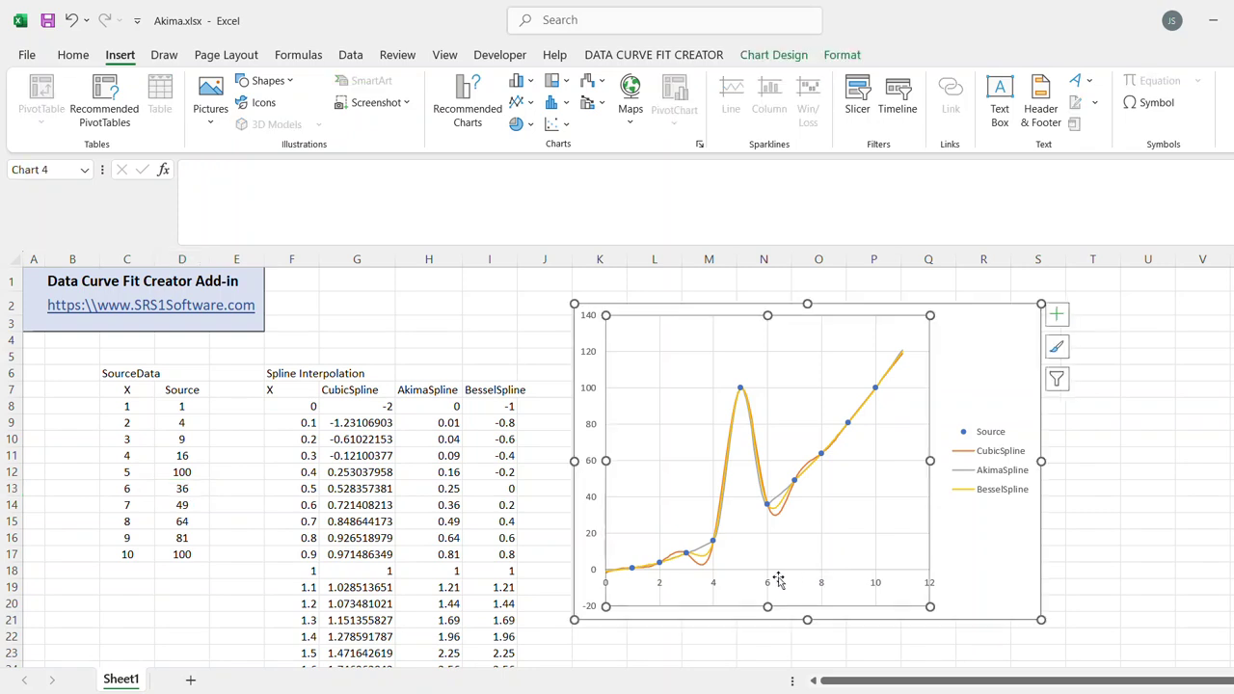
{"action": "double_click", "coordinate": [769, 584]}
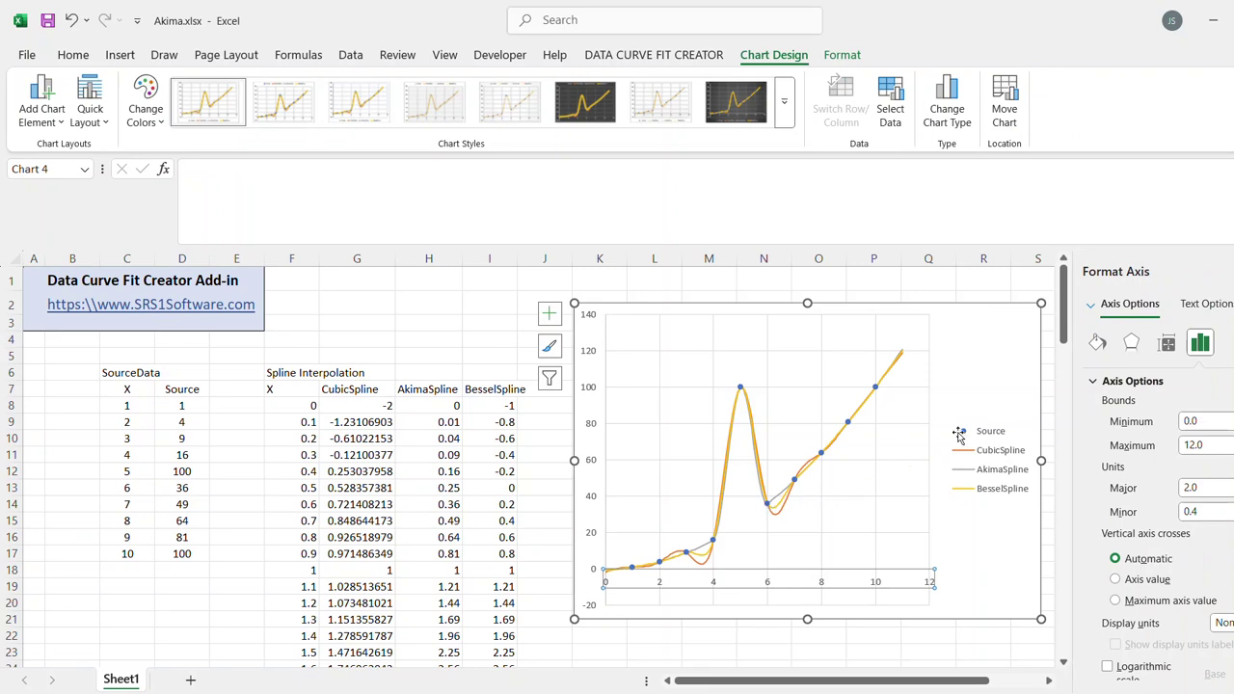
{"action": "left_click", "coordinate": [1179, 421]}
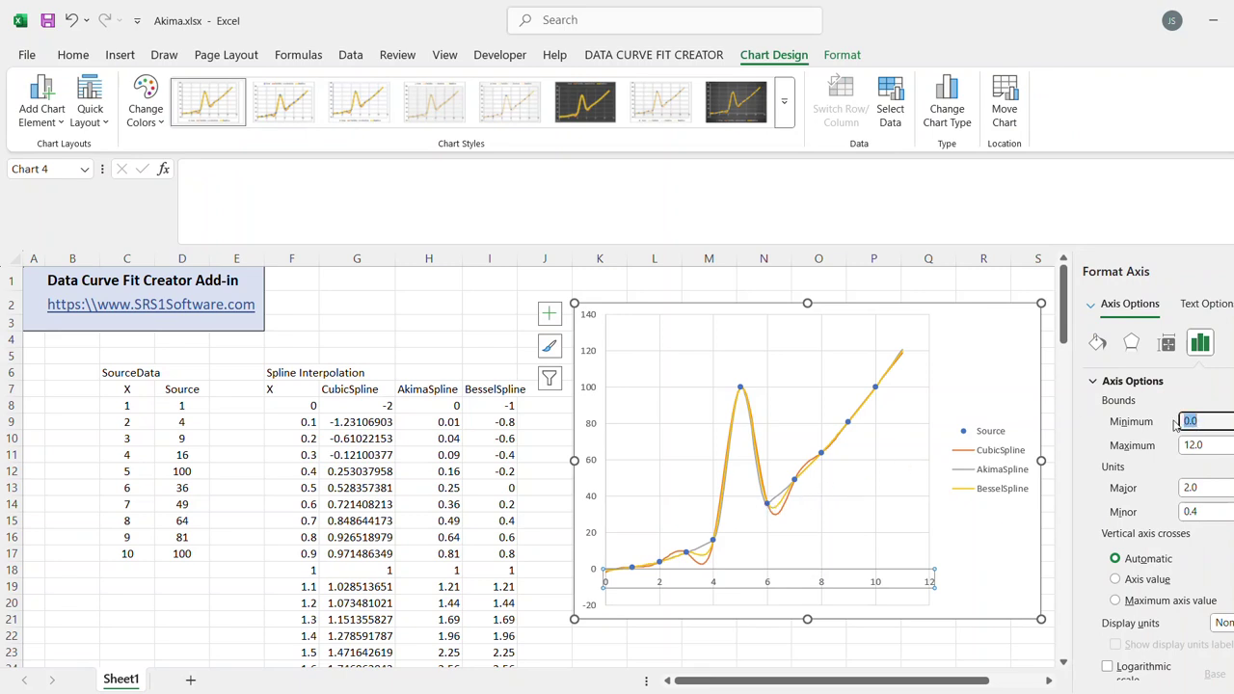
{"action": "type", "text": "5"}
{"action": "key", "text": "Tab"}
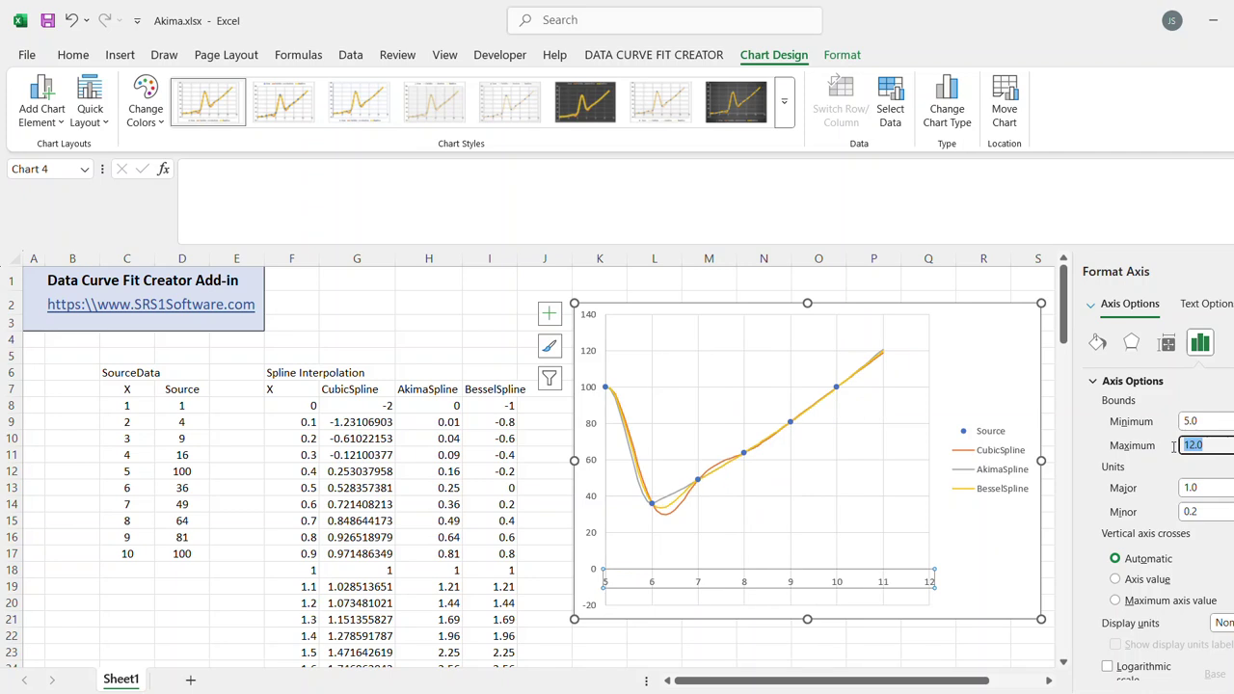
{"action": "type", "text": "7"}
{"action": "key", "text": "Return"}
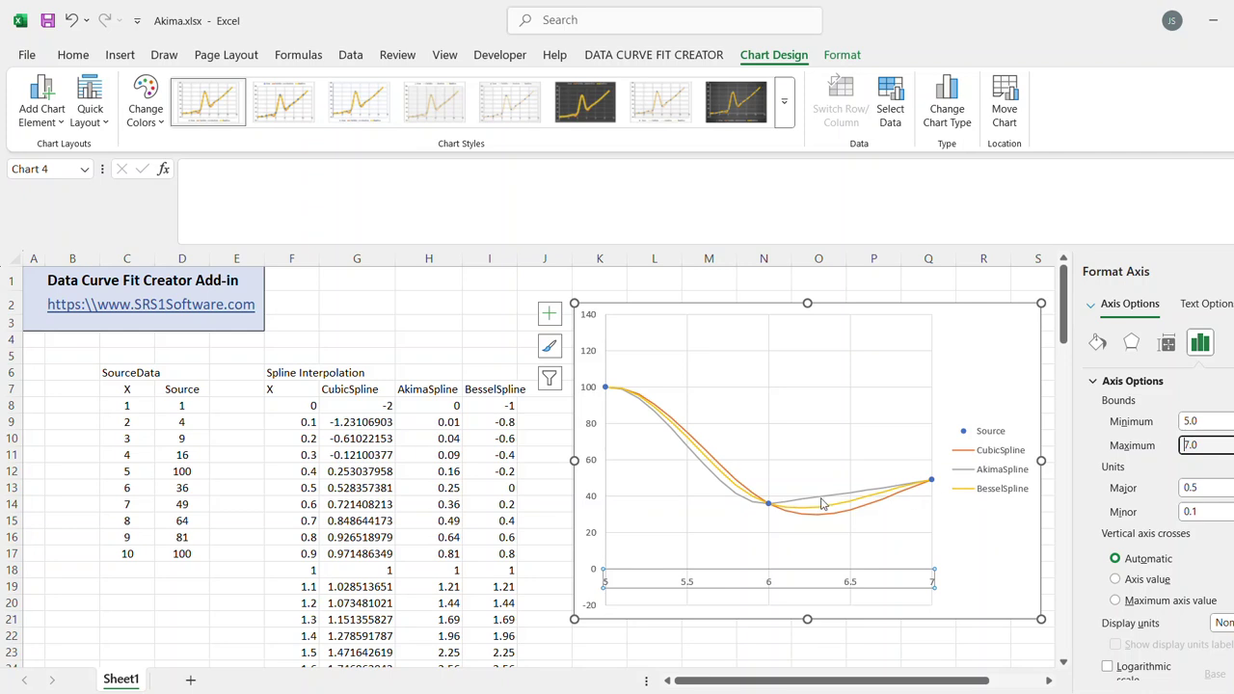
{"action": "left_click", "coordinate": [452, 326]}
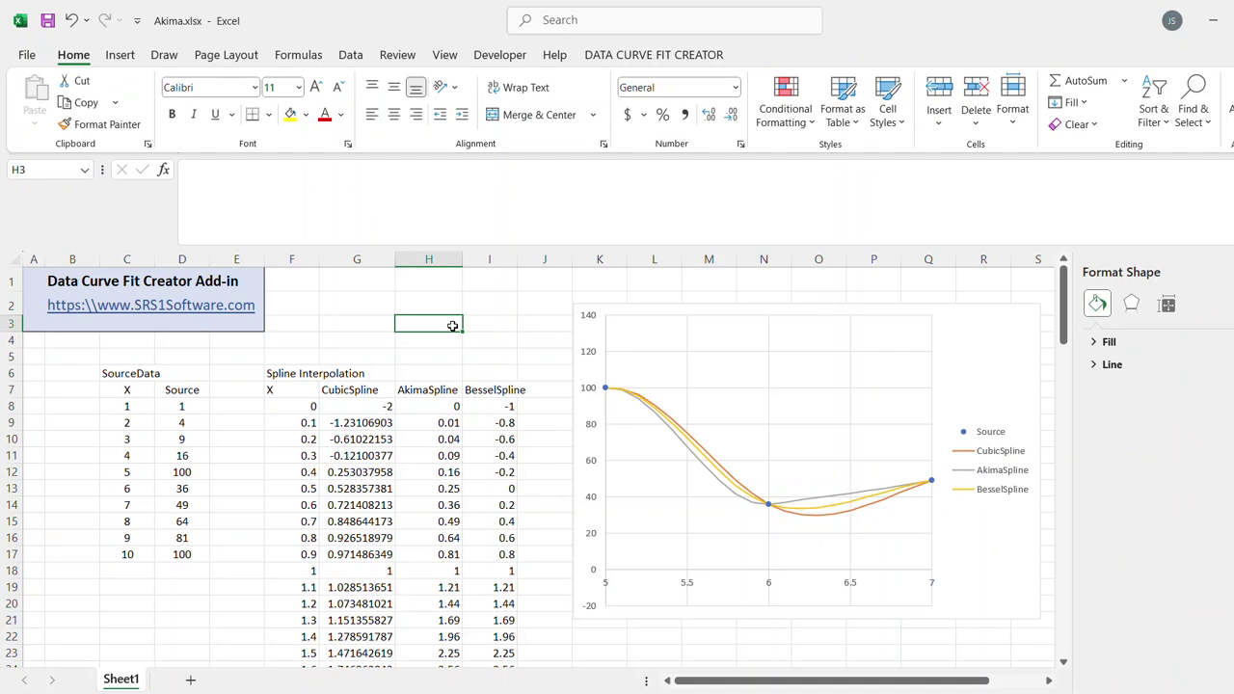